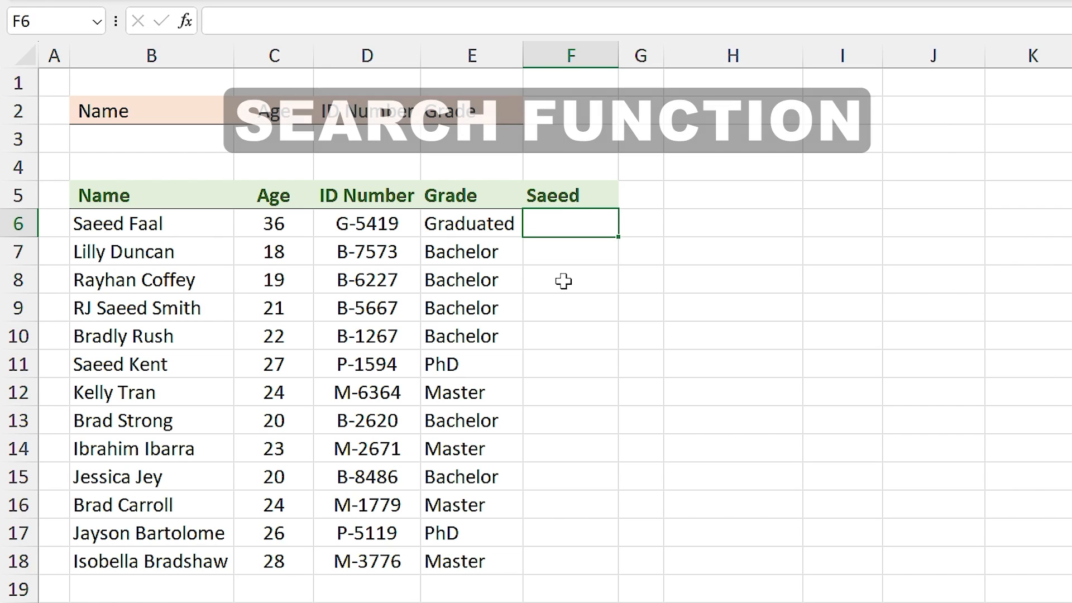
Step: Enter =SEARCH(F5,B6) in cell F6 to locate the F5 search text within the first name of the list
text(=sear)
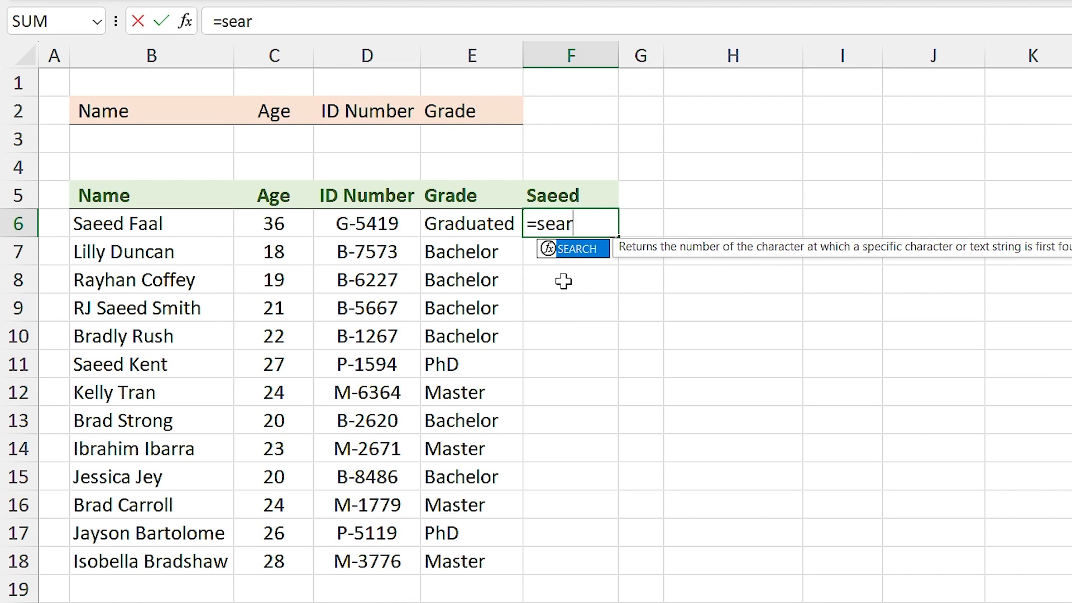
double_click(570, 249)
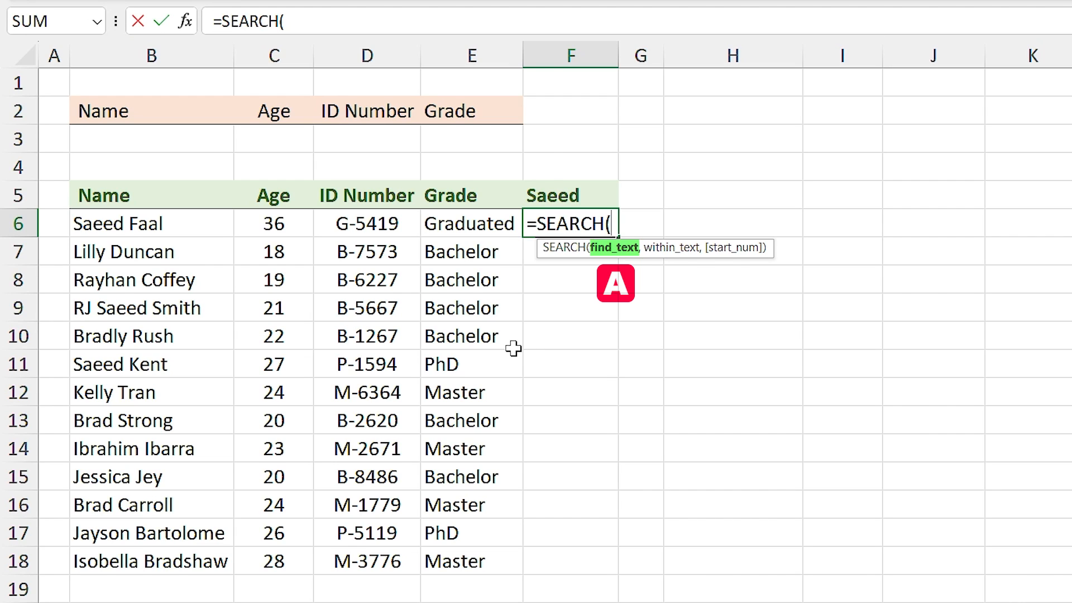
click(548, 195)
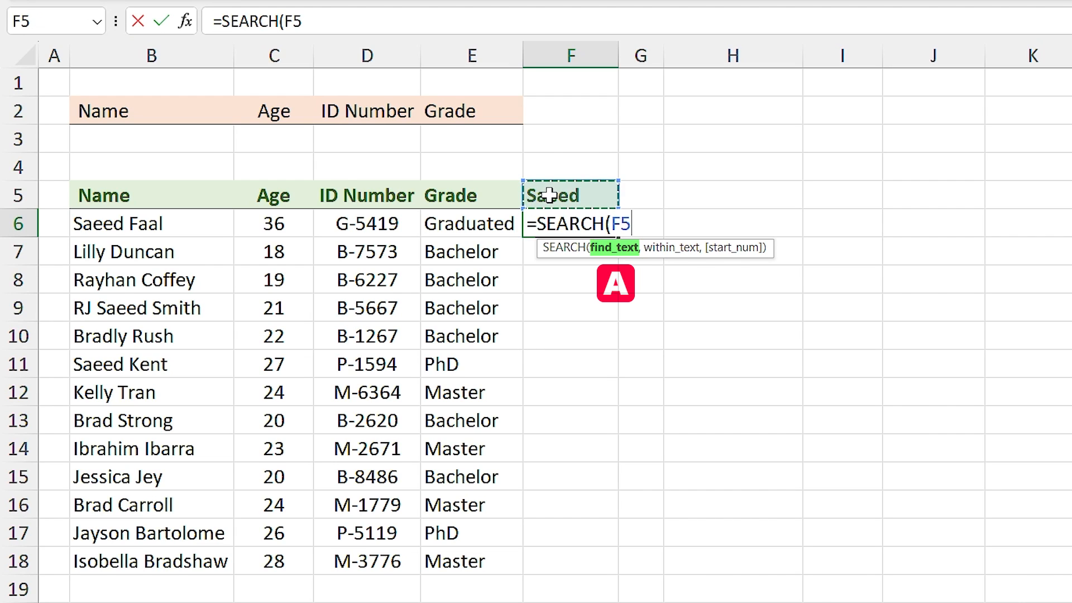
text(,)
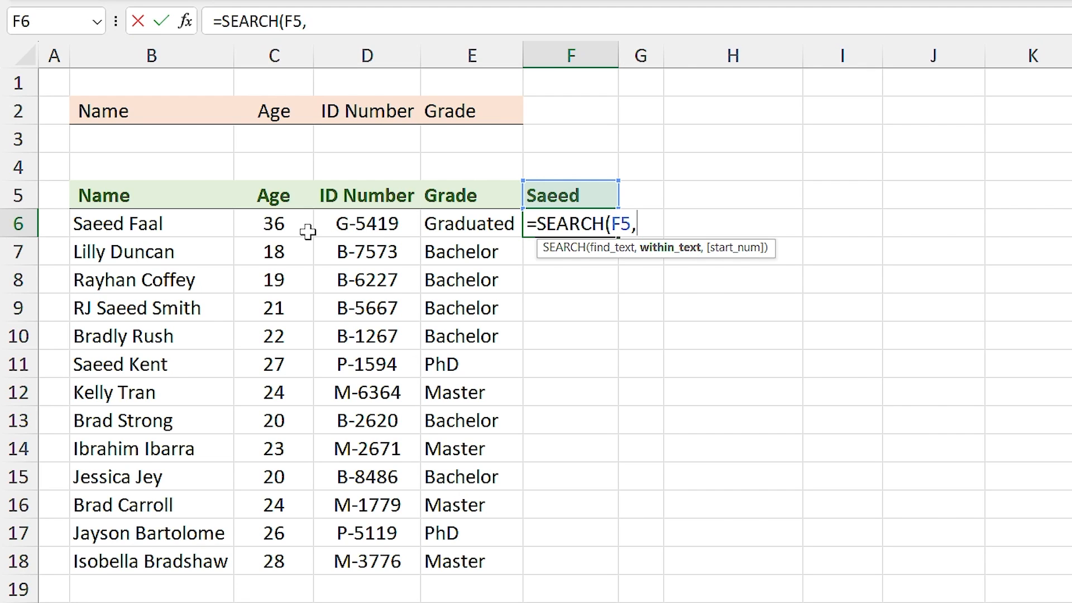
click(174, 224)
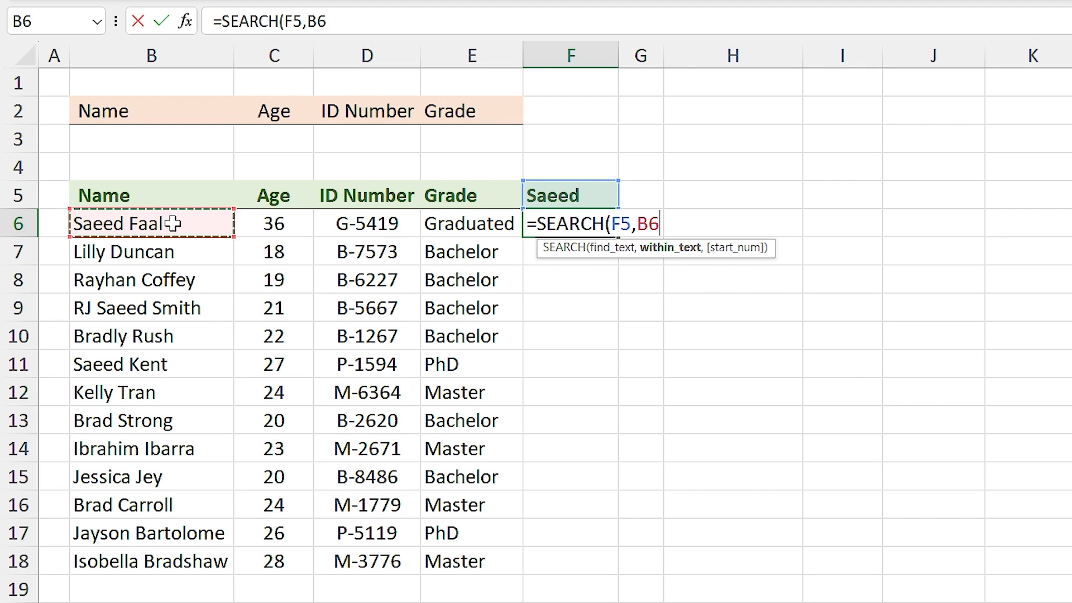
key(Return)
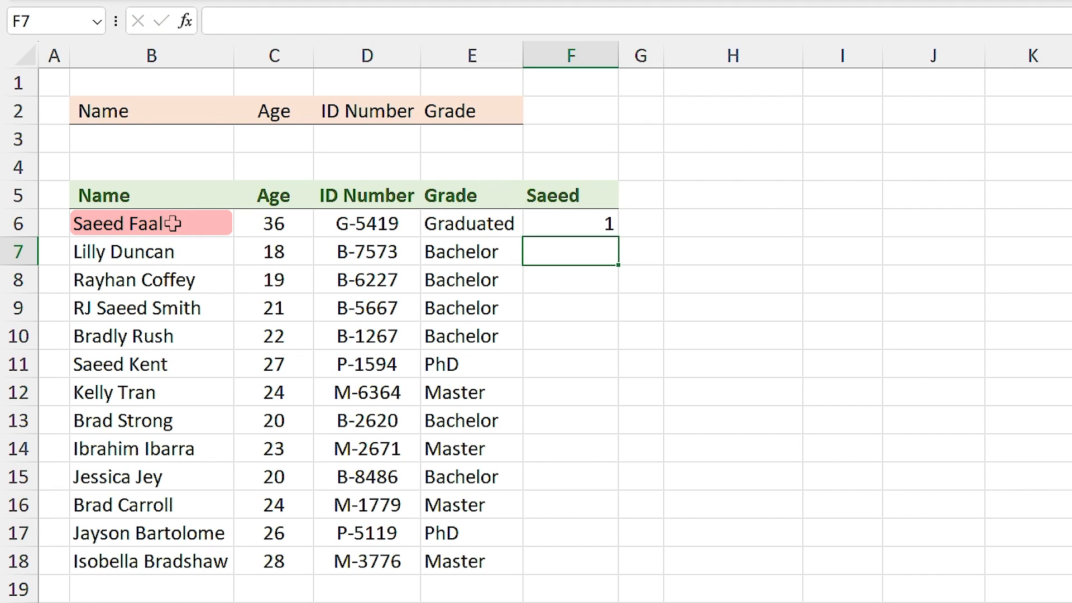
click(540, 229)
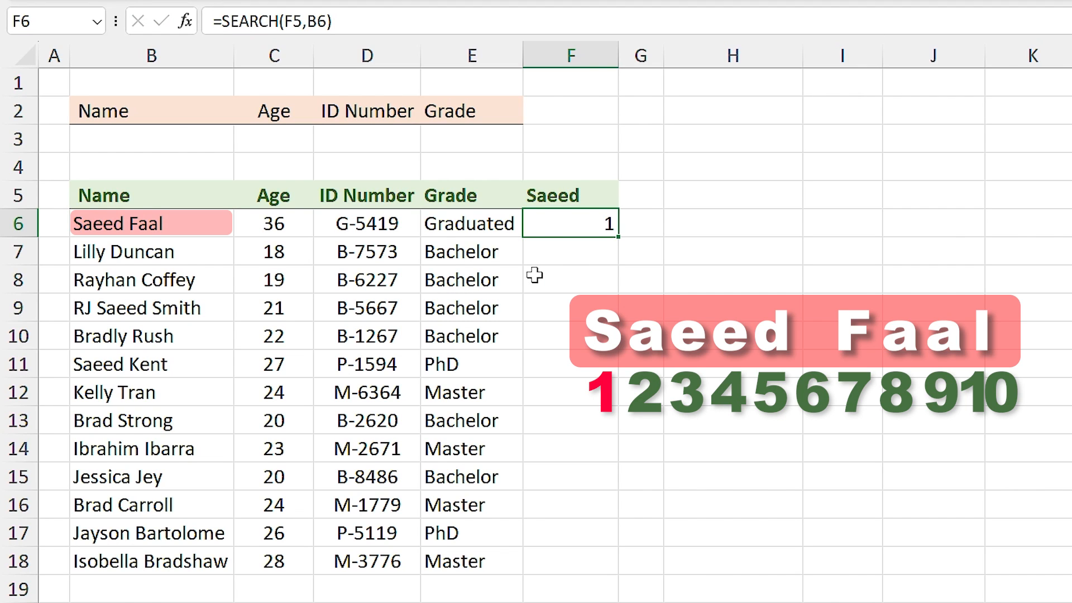
Step: Test the search term in F5 with the first row's surname and the second row's first name, and restore the original term
click(561, 193)
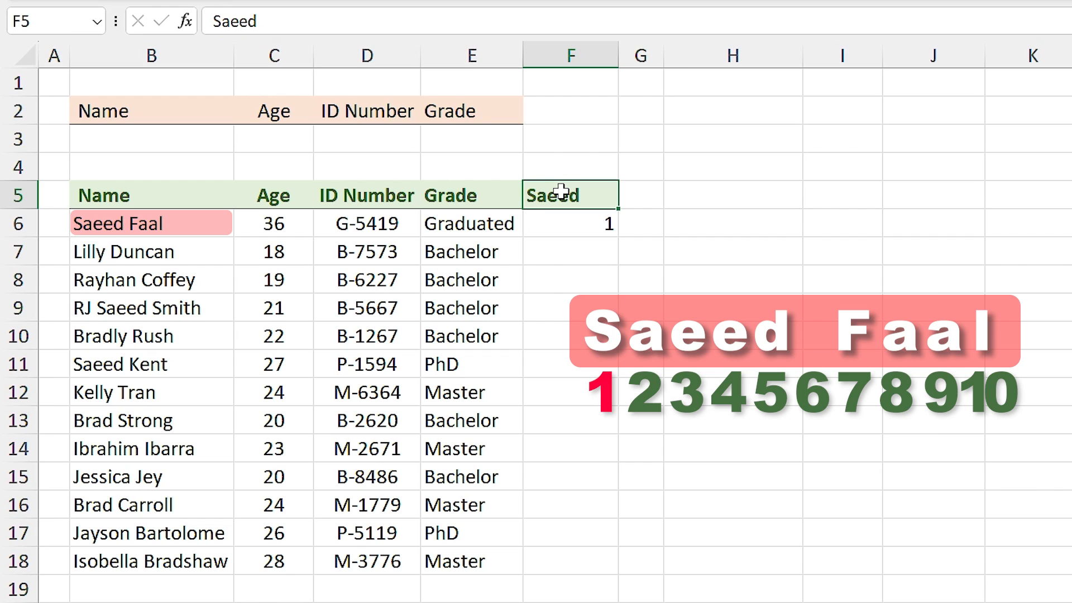
text(Faal)
key(Return)
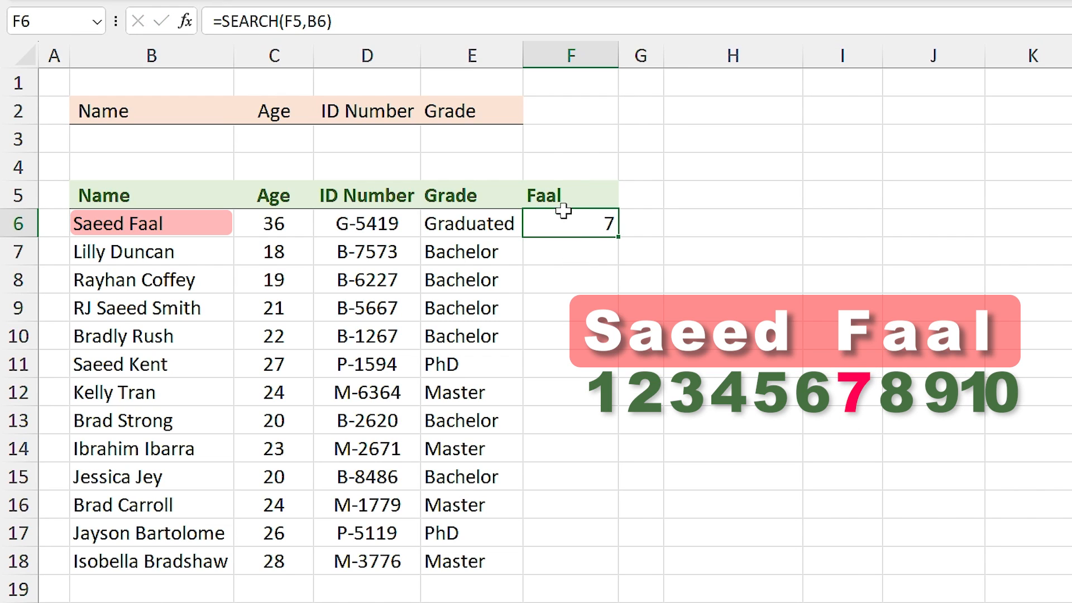
click(572, 194)
text(Lilly)
key(Return)
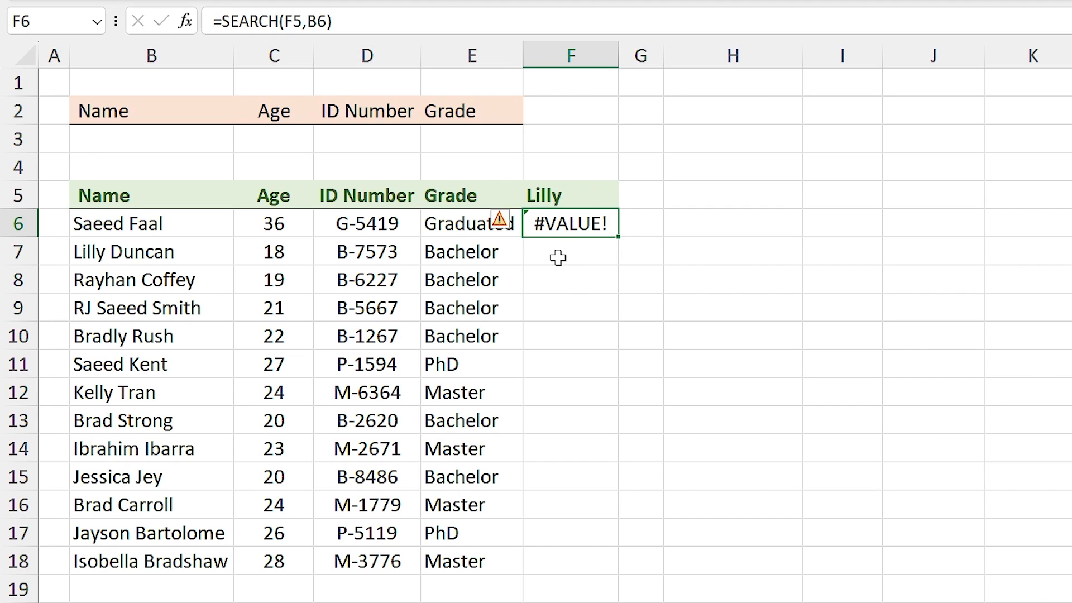
click(574, 192)
text(Saeed)
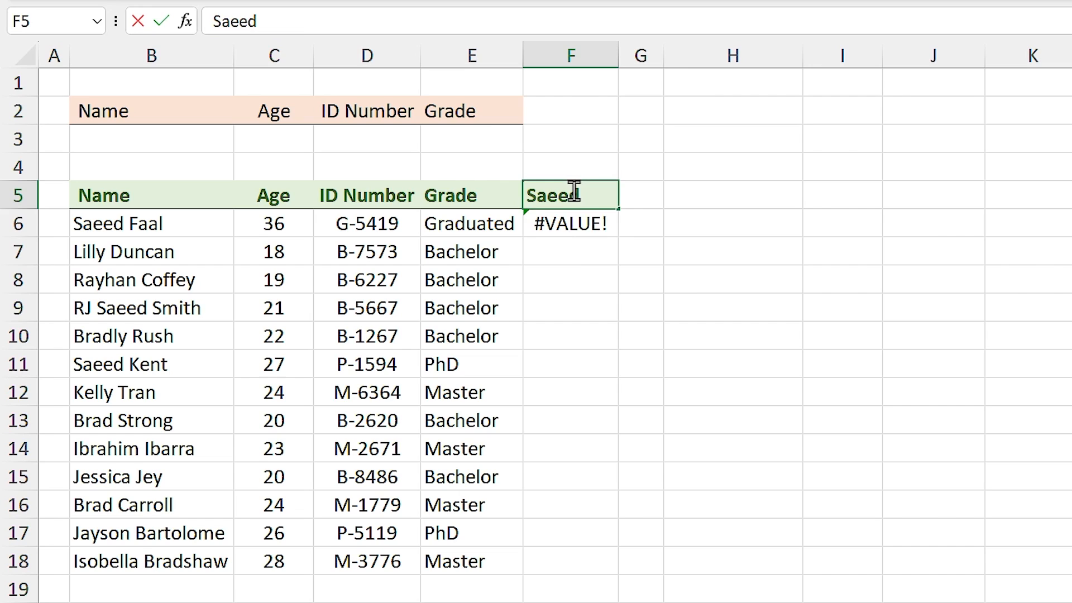
key(Return)
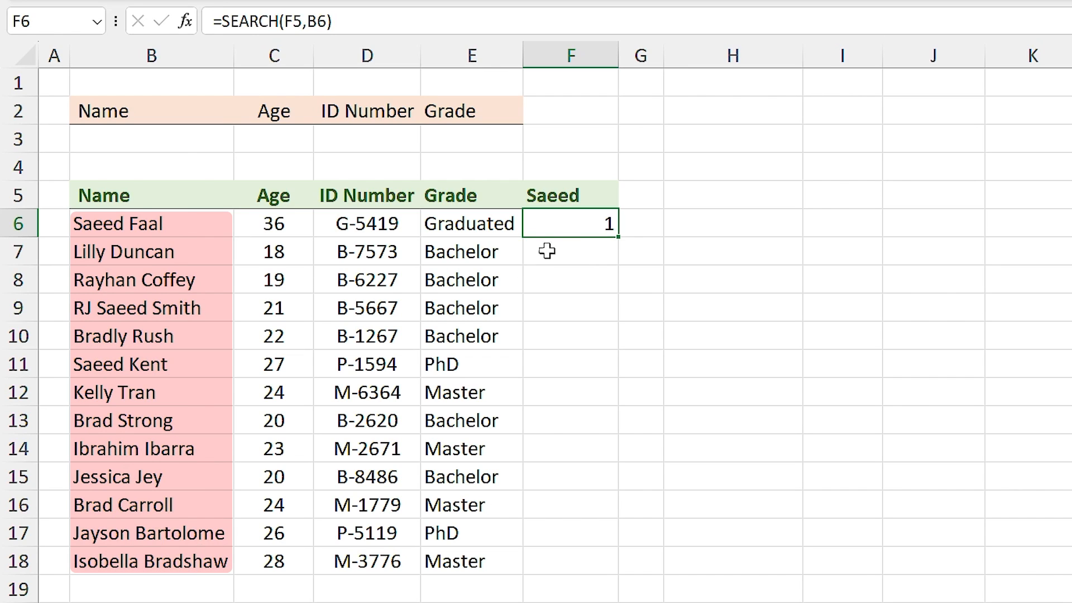
Step: Extend the within_text argument of the SEARCH formula in F6 to the whole name range B6:B18
double_click(565, 223)
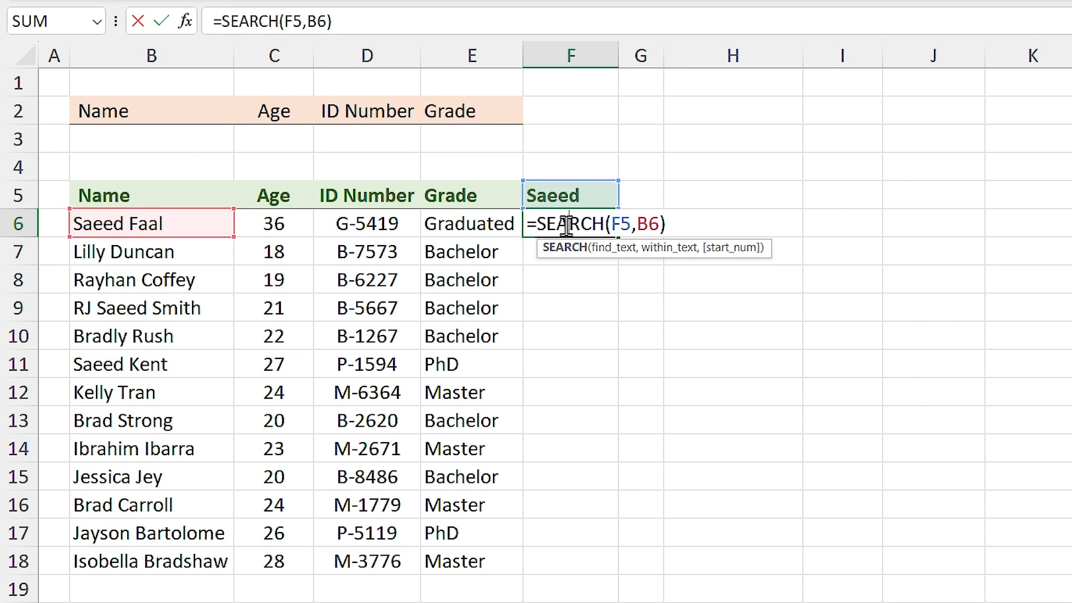
click(673, 249)
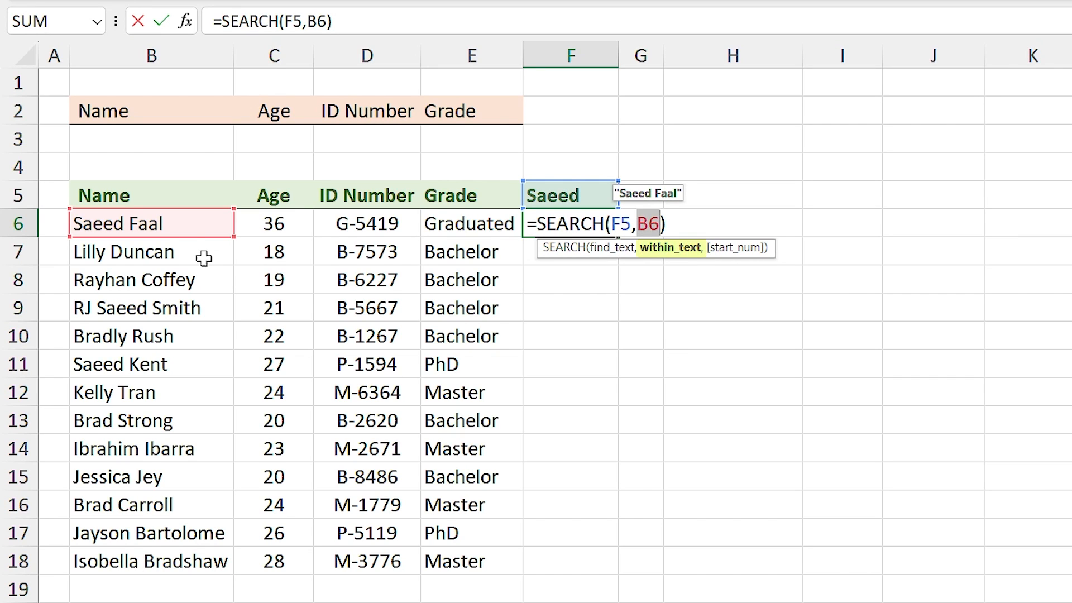
drag(182, 223, 188, 555)
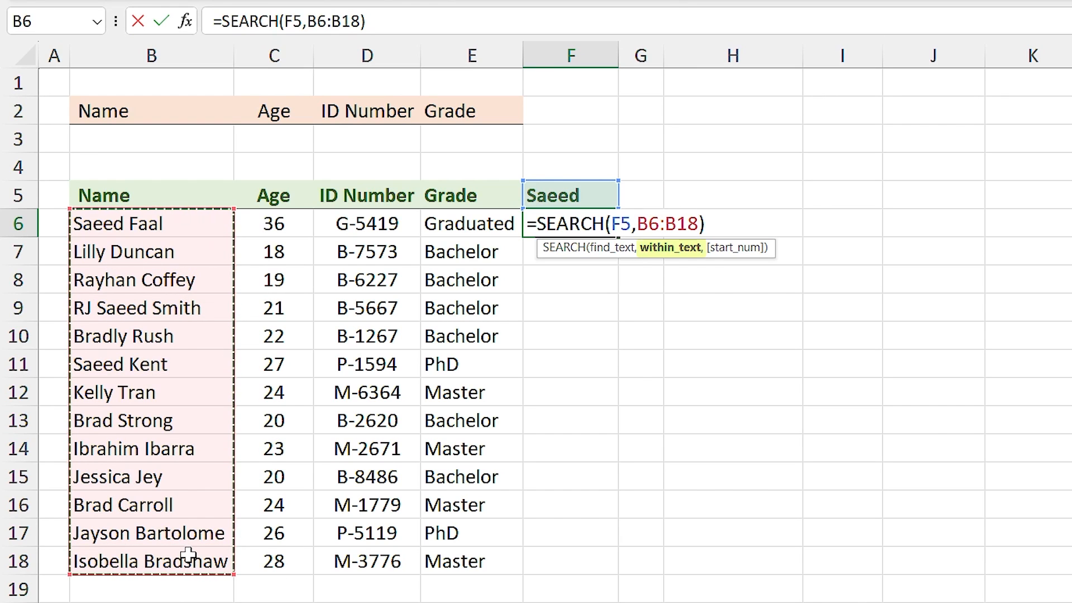
key(Return)
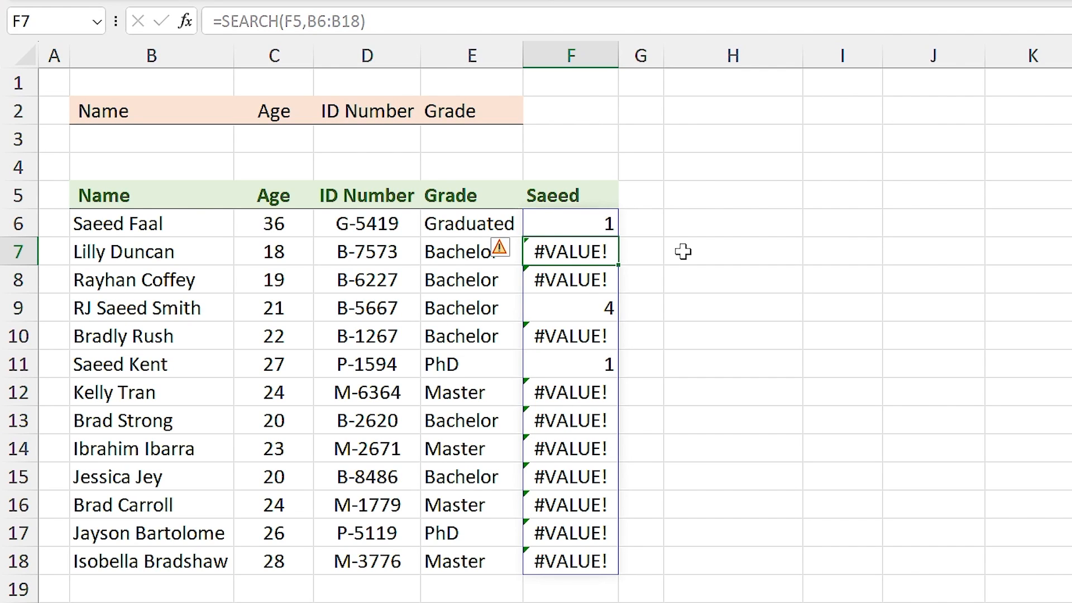
Step: Wrap the SEARCH formula in F6 in IFERROR with 0 as the value_if_error
click(583, 224)
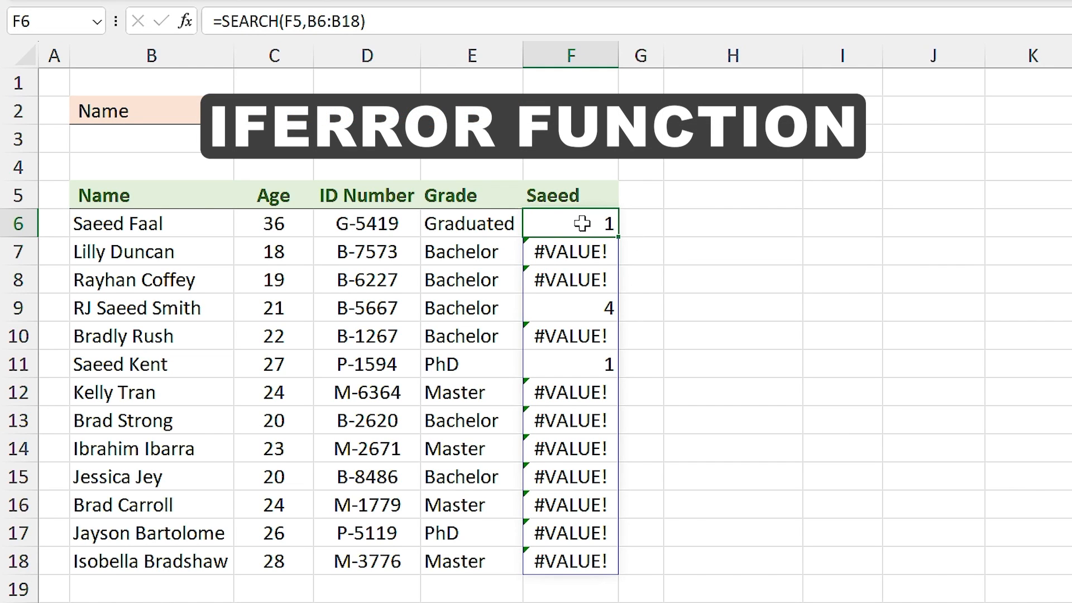
double_click(583, 224)
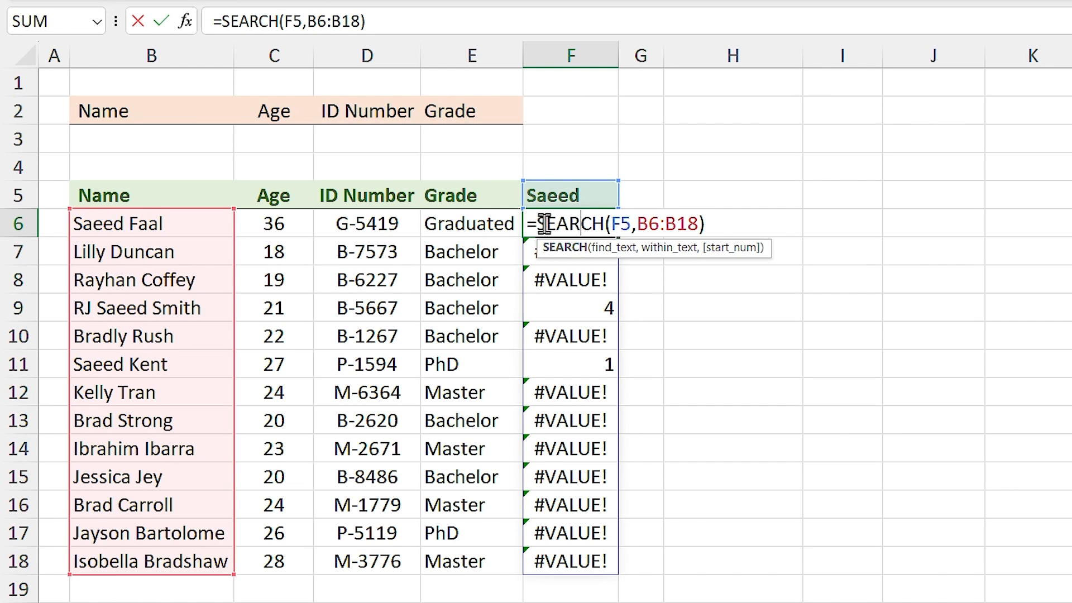
click(541, 224)
text(if)
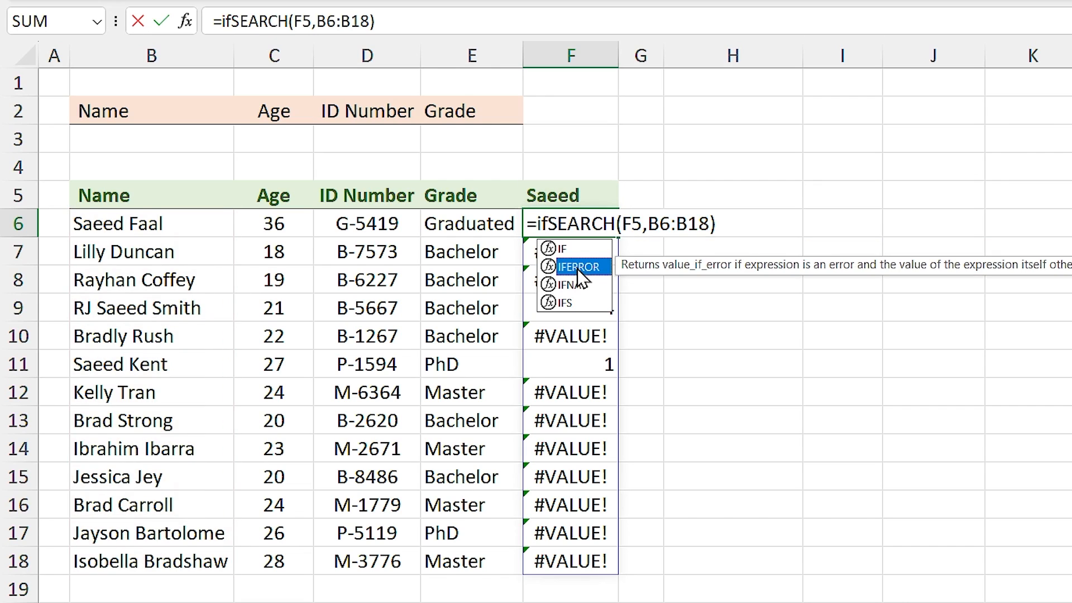
double_click(578, 269)
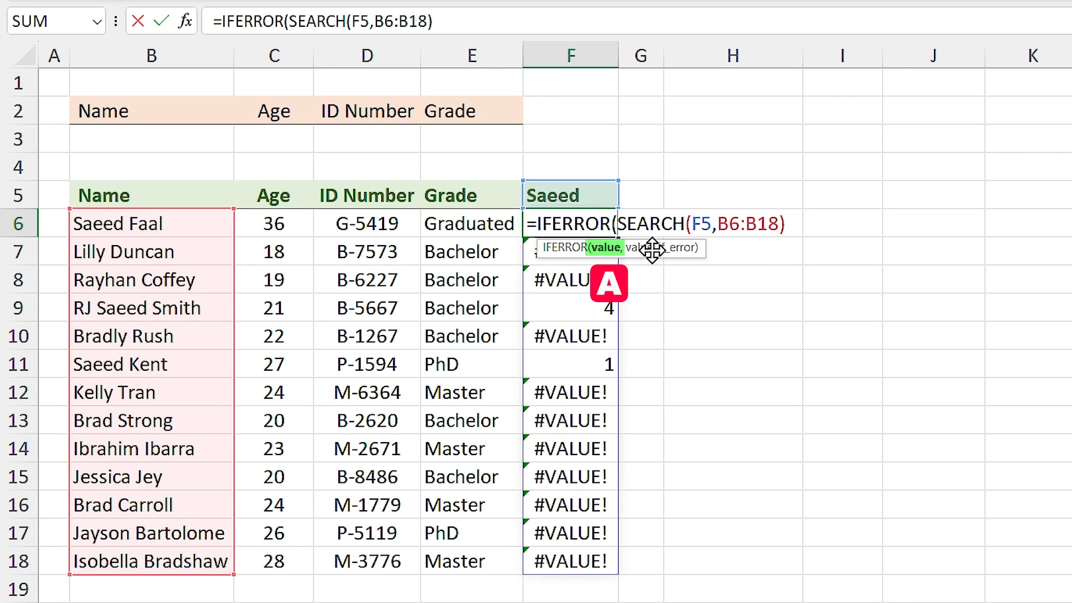
click(606, 247)
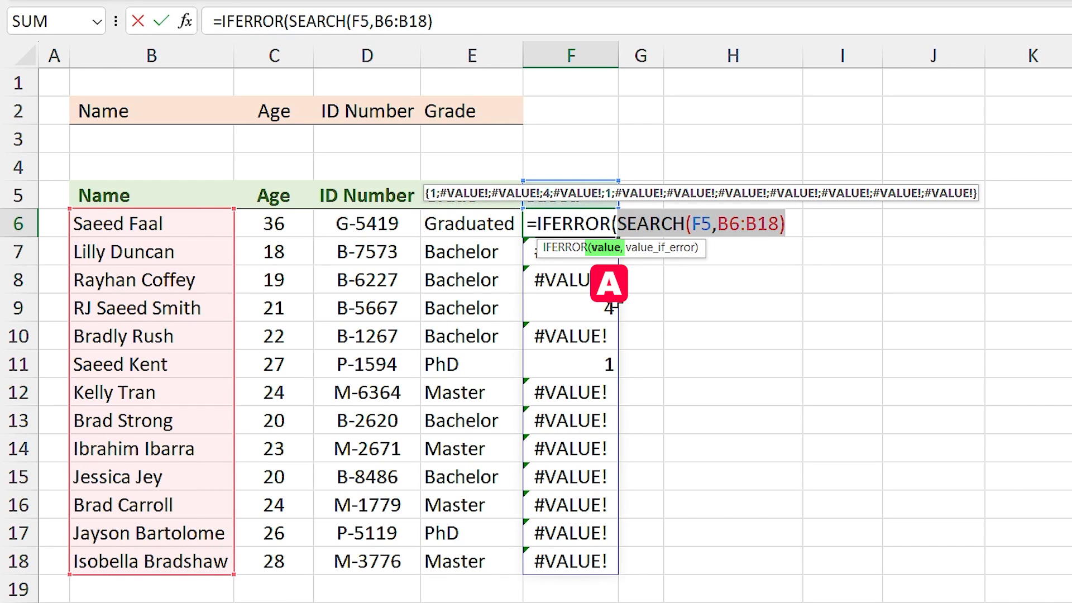
click(797, 225)
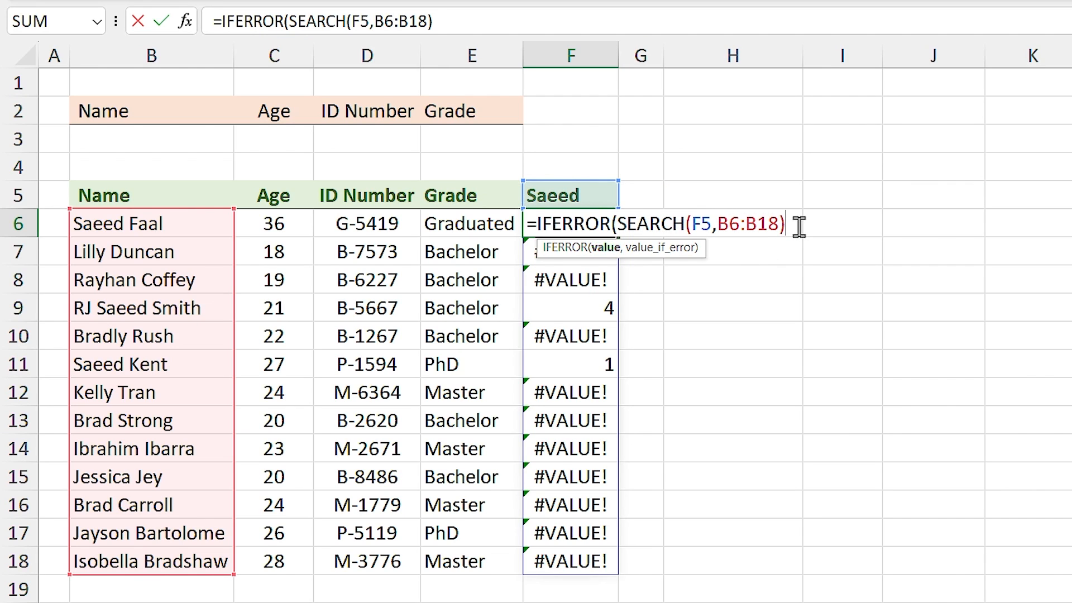
text(,)
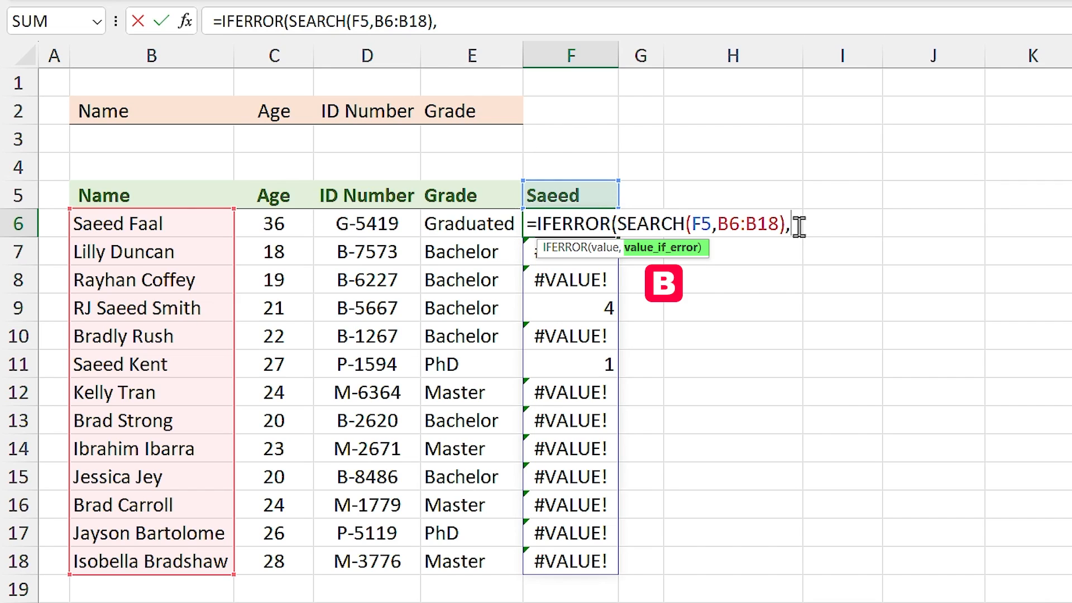
text(0))
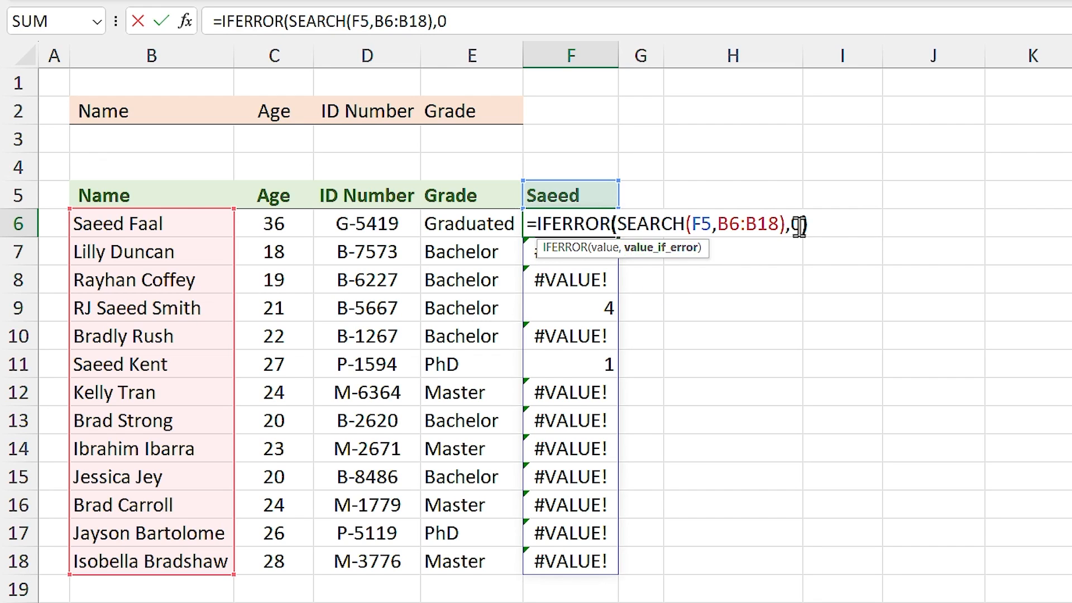
key(Return)
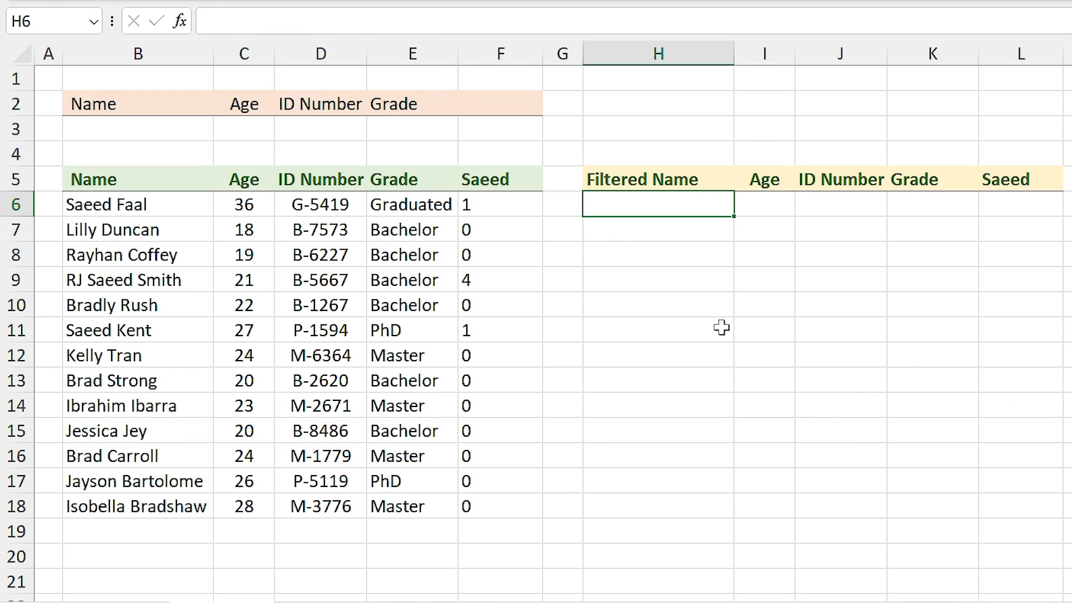
Step: Enter =FILTER(B6:F18,F6#>0) in cell H6 to list the rows whose name contains the search text
text(=filt)
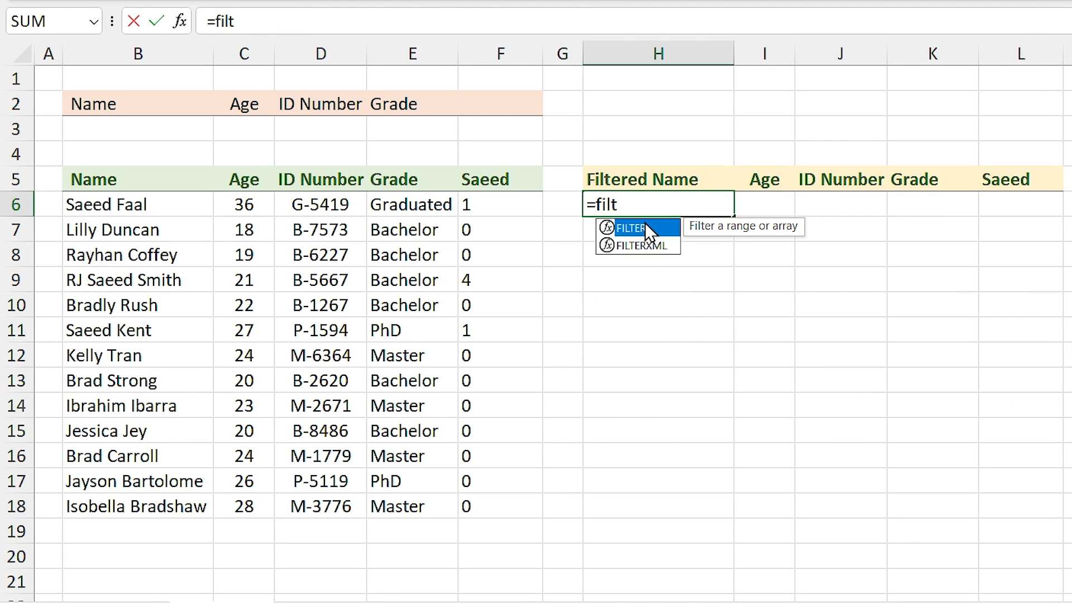
double_click(645, 223)
drag(142, 211, 502, 502)
text(,)
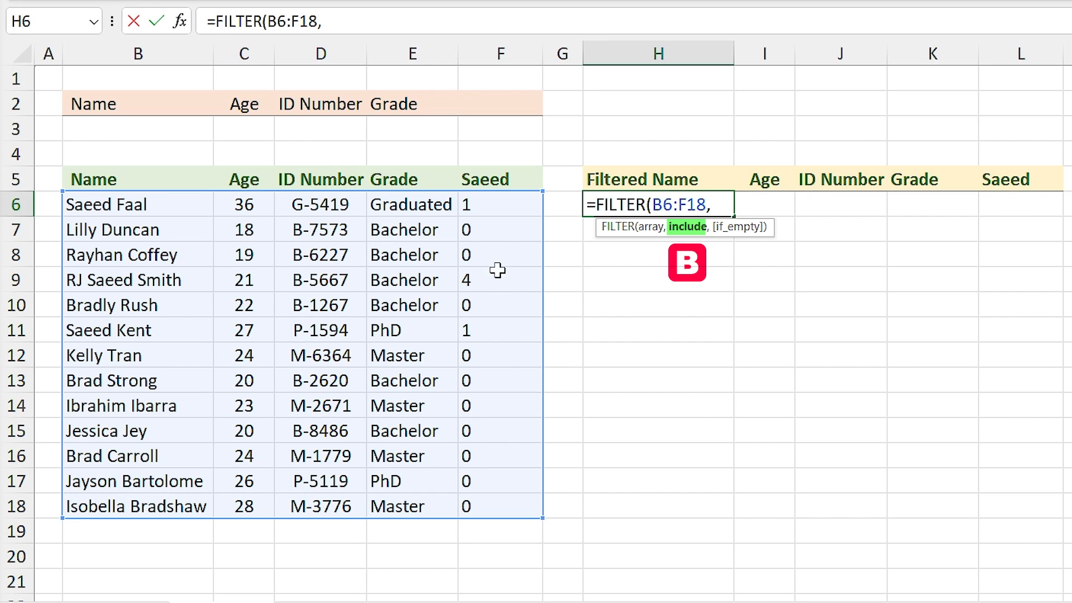
click(503, 202)
drag(503, 203, 503, 499)
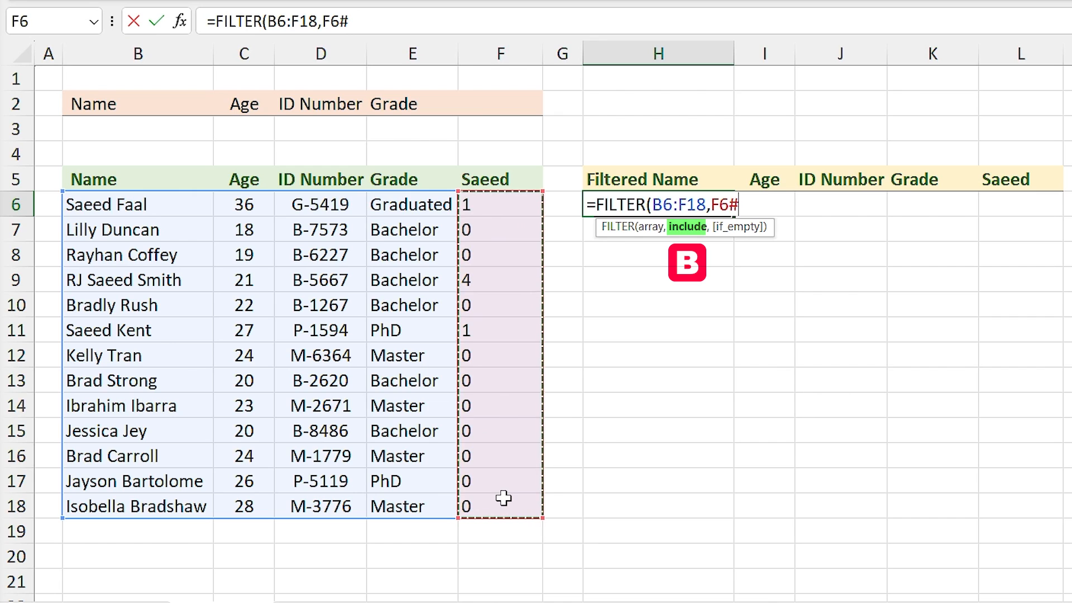
text(>)
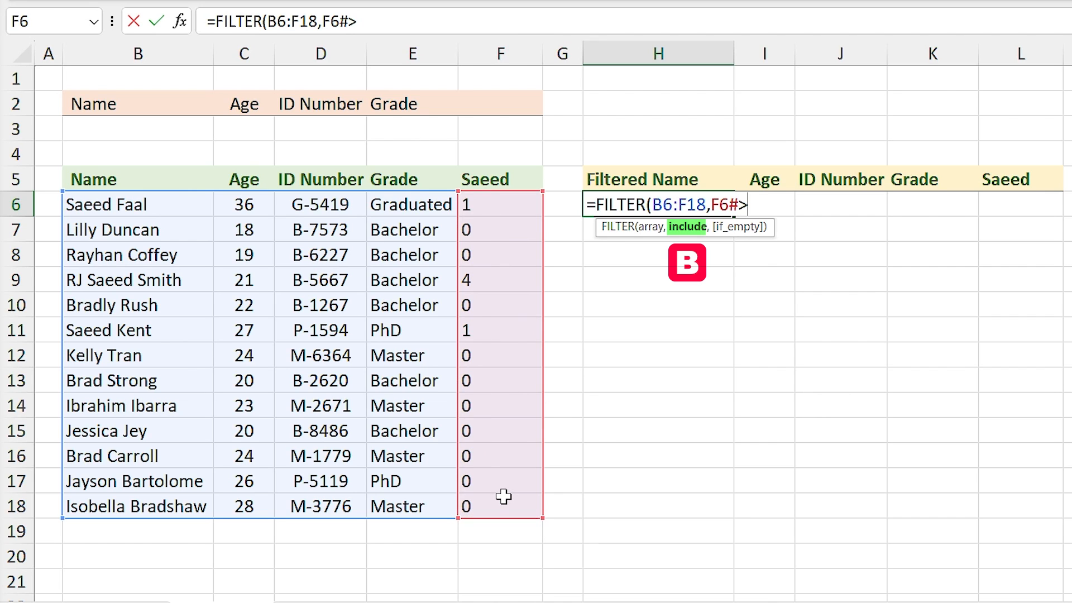
text(0)
key(Return)
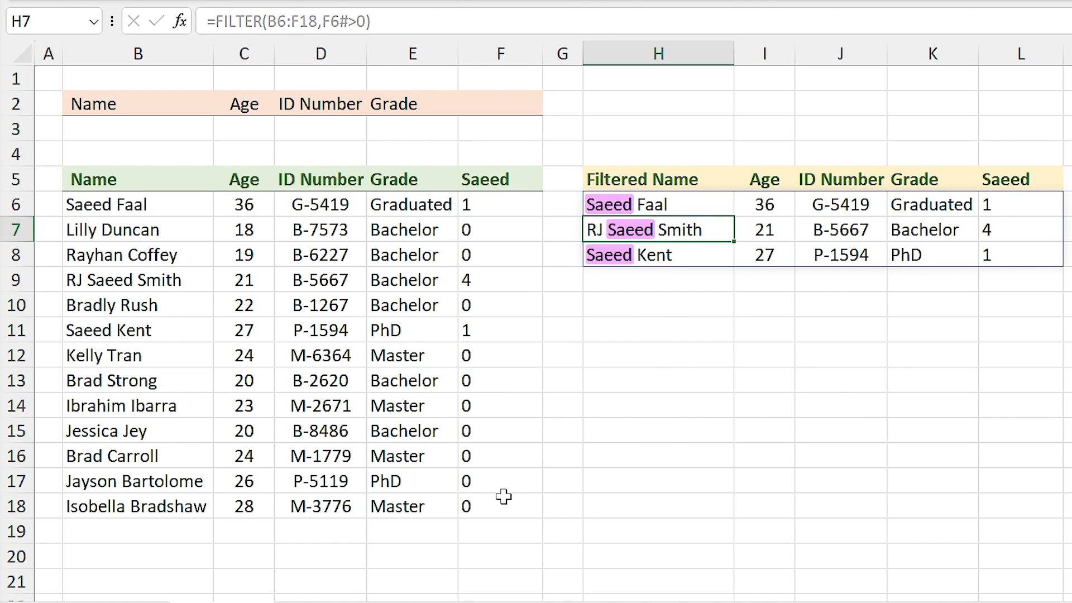
Step: Examine how the include argument of the FILTER formula in H6 evaluates, leaving the formula as it is
click(669, 202)
double_click(689, 203)
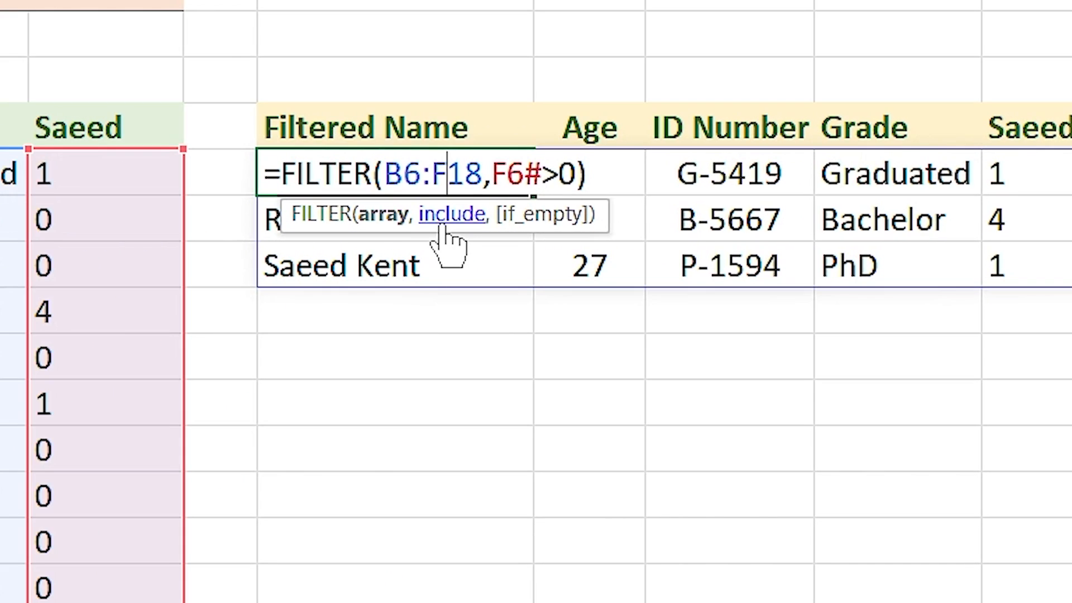
click(442, 226)
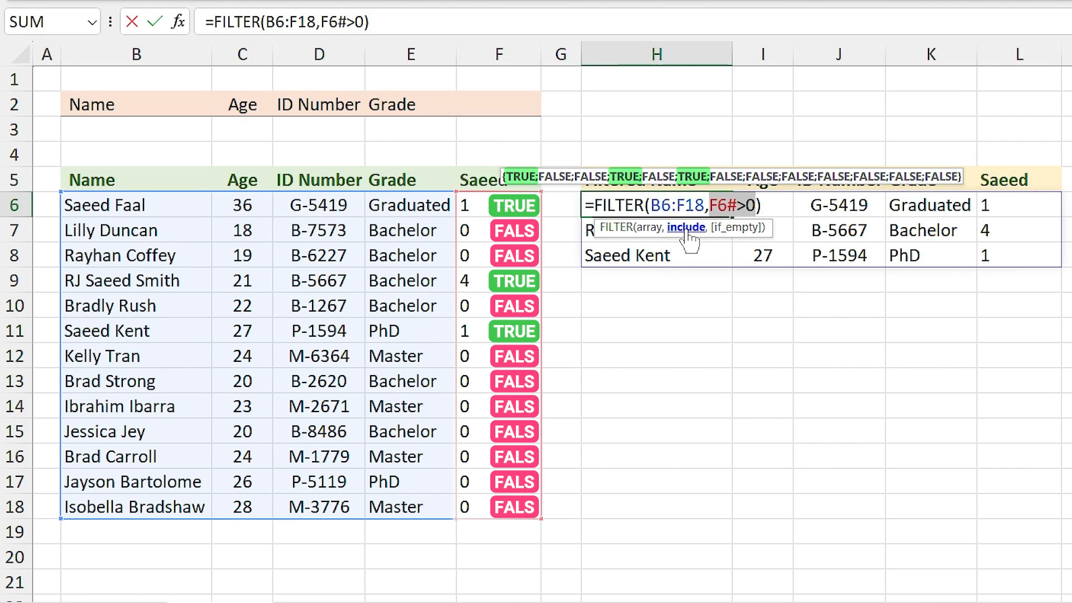
key(Escape)
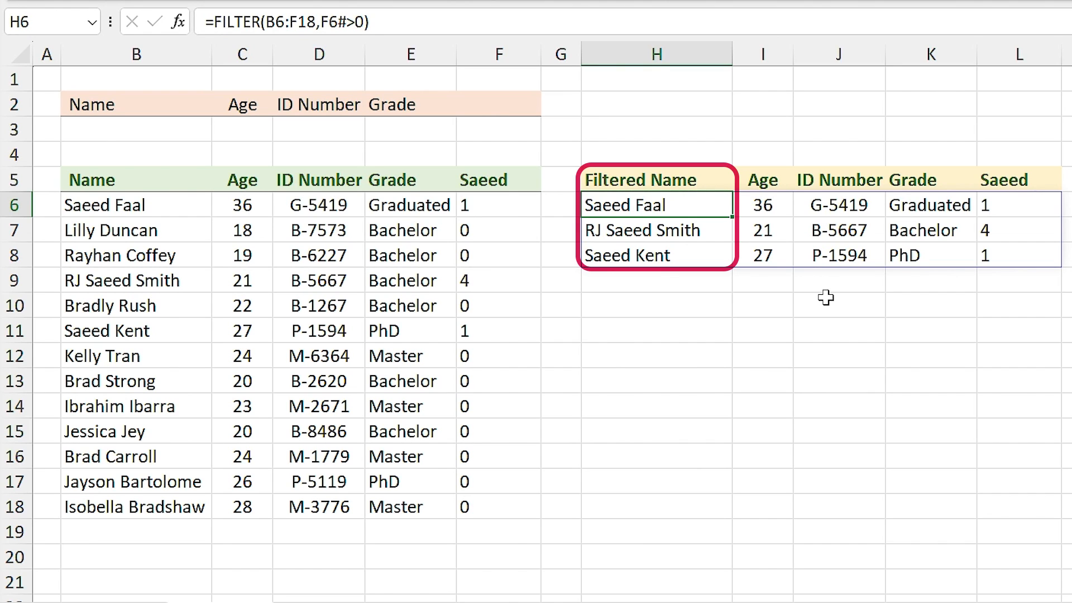
Step: Reduce the array argument of the FILTER formula in H6 to the name range B6:B18
double_click(698, 205)
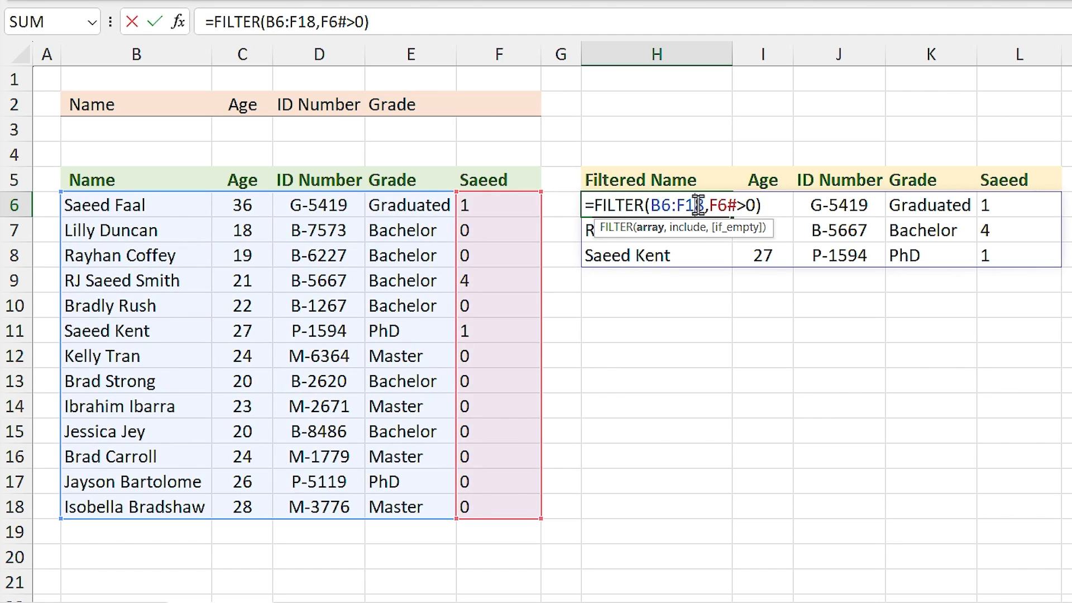
click(659, 229)
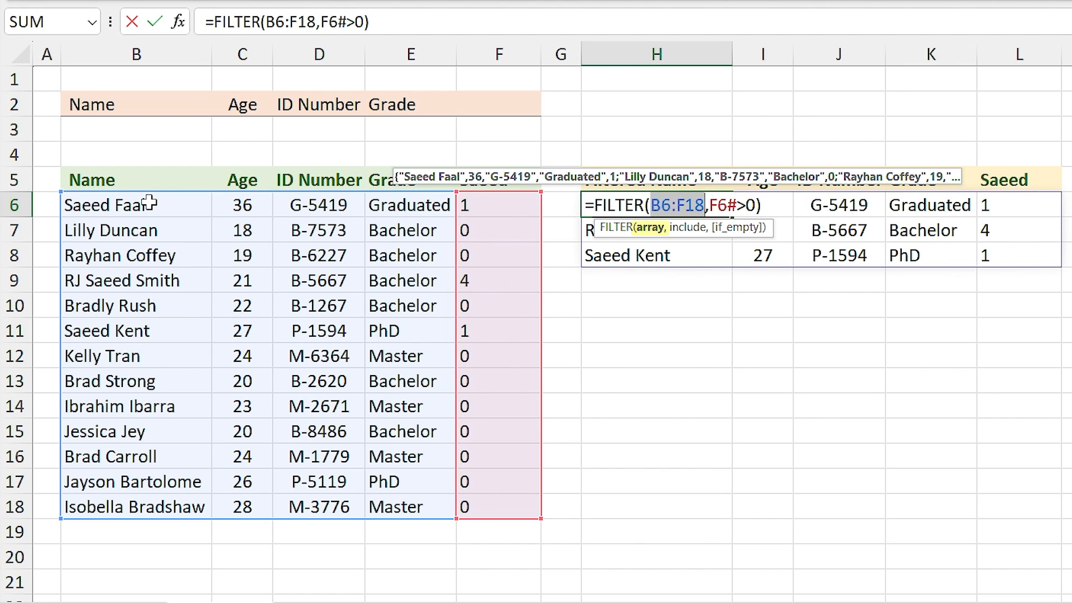
drag(148, 203, 170, 499)
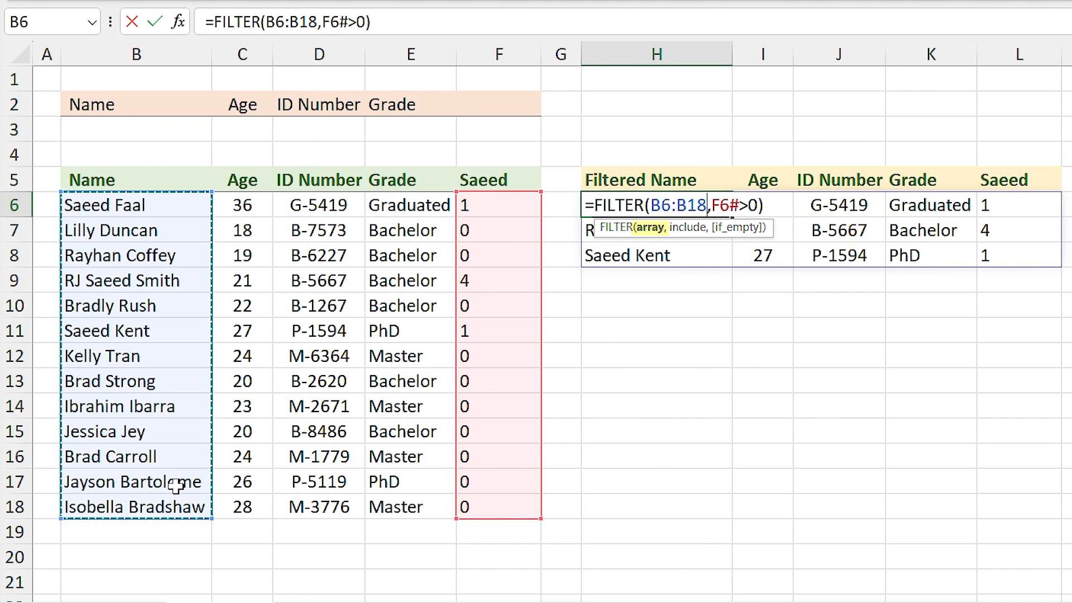
Step: Add "not in the list" as the if_empty argument of the FILTER formula in H6
click(757, 205)
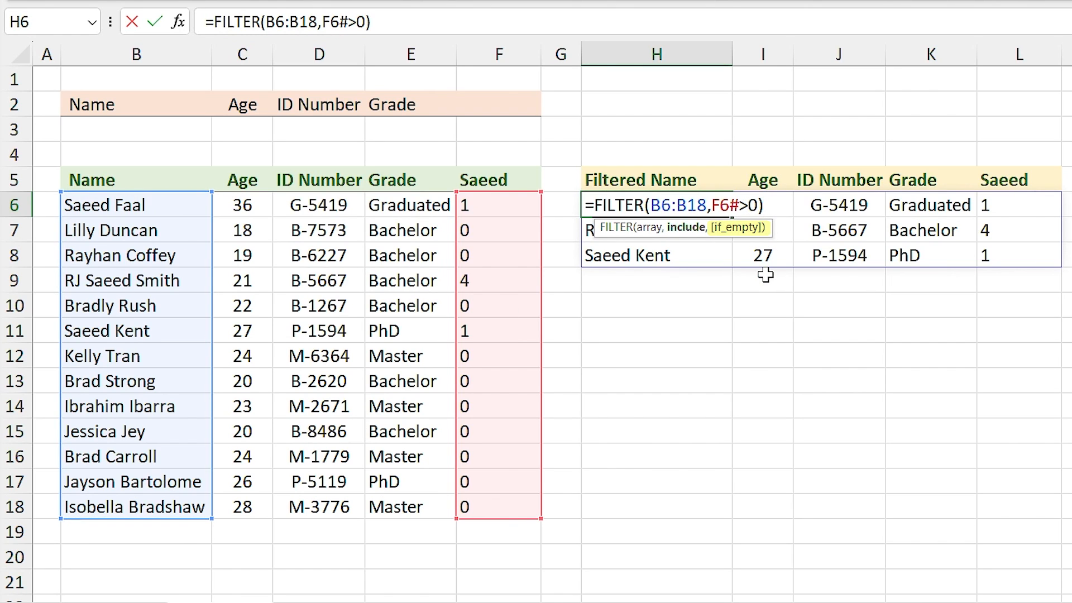
text(,)
text("not )
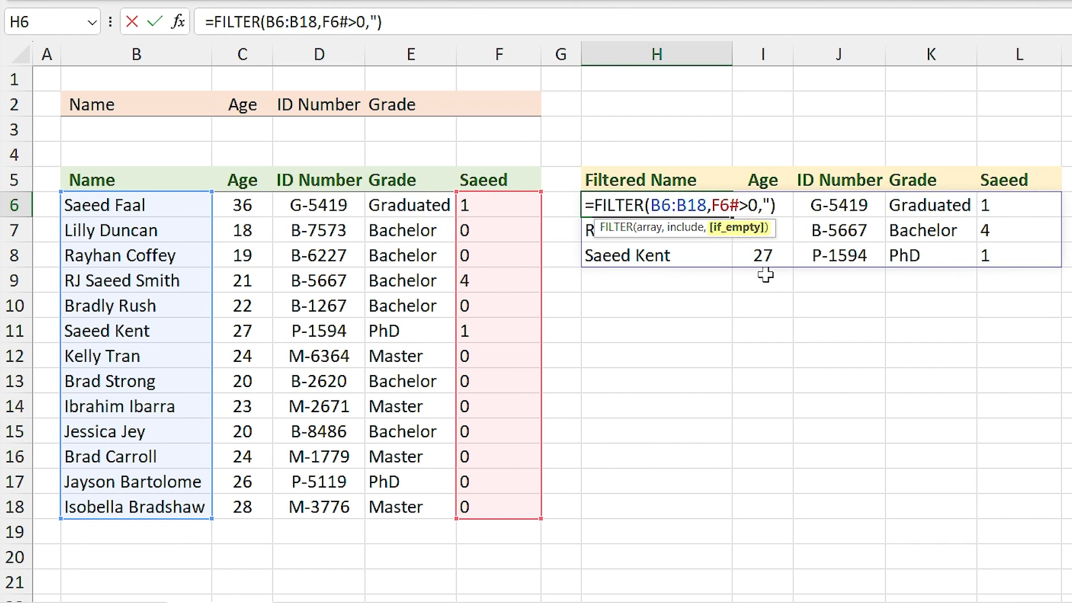
text(in the list)
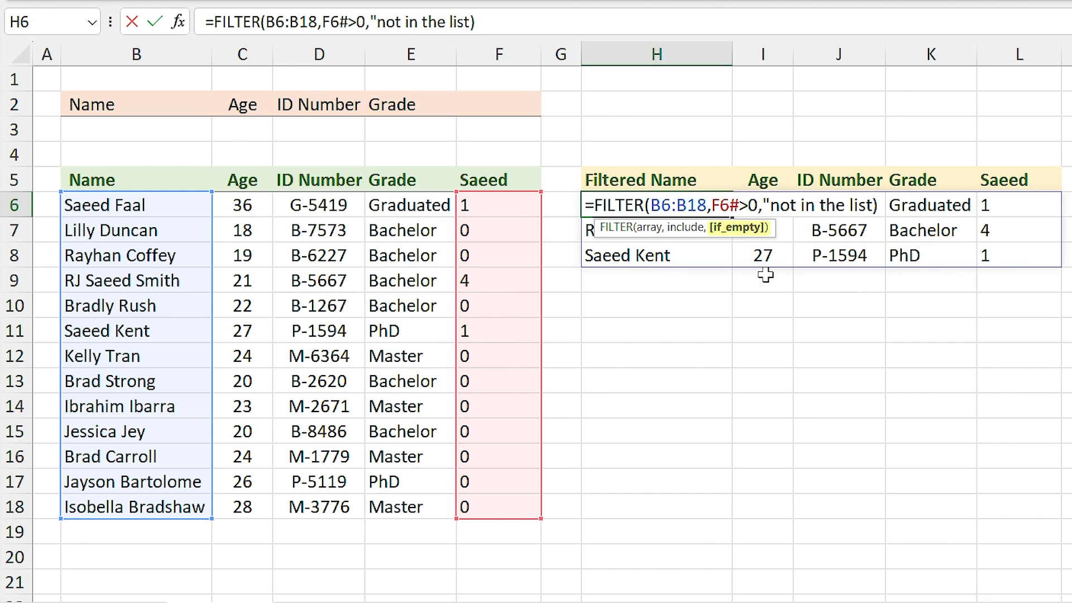
text(")
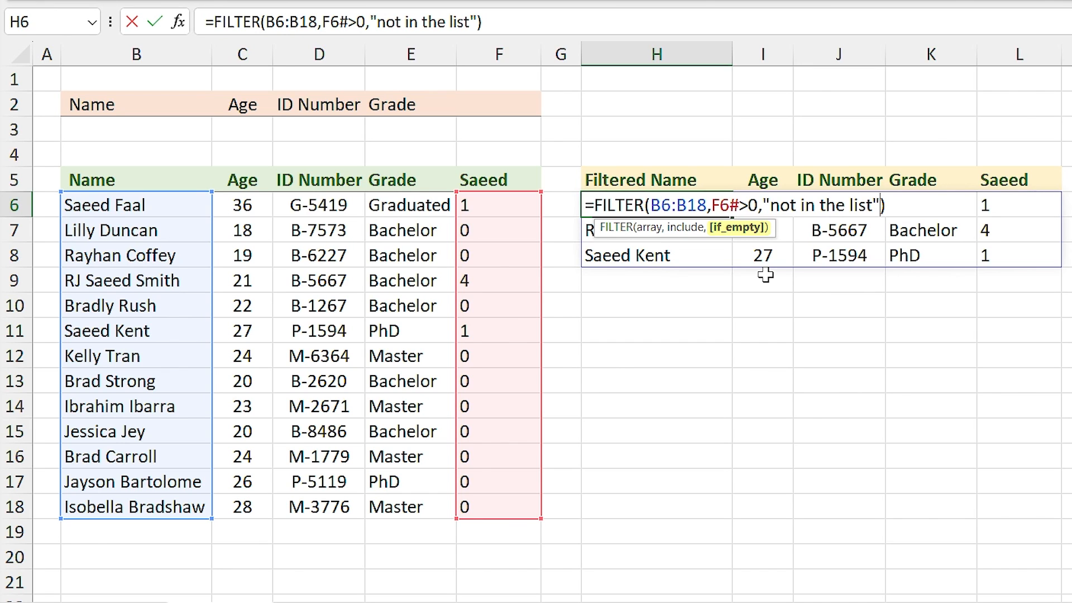
key(Return)
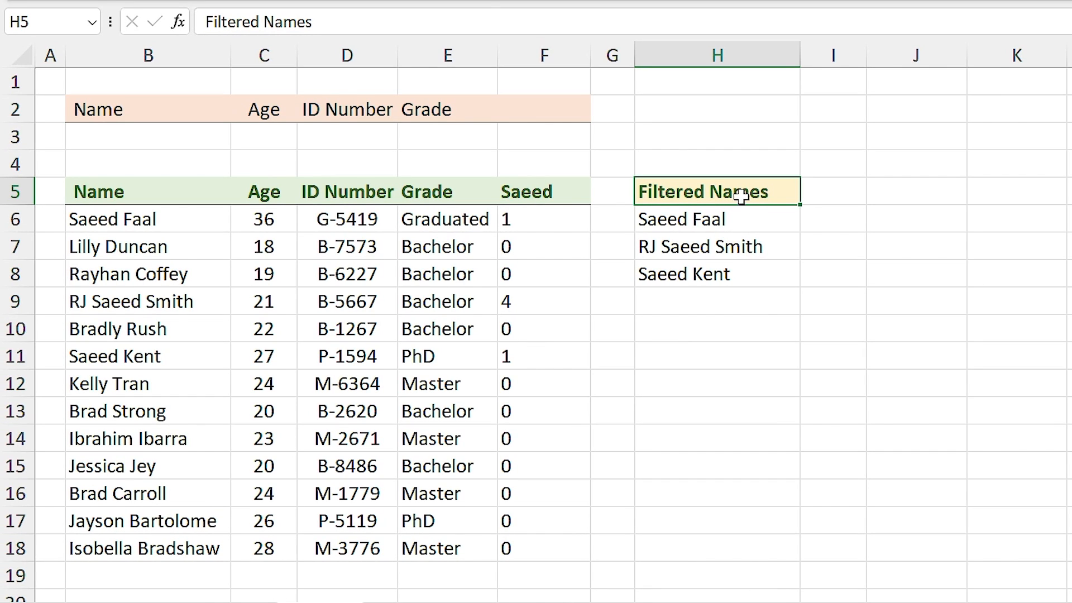
Step: Replace the search text in F5 with a different first name to test the filtered list
click(577, 193)
text(Br)
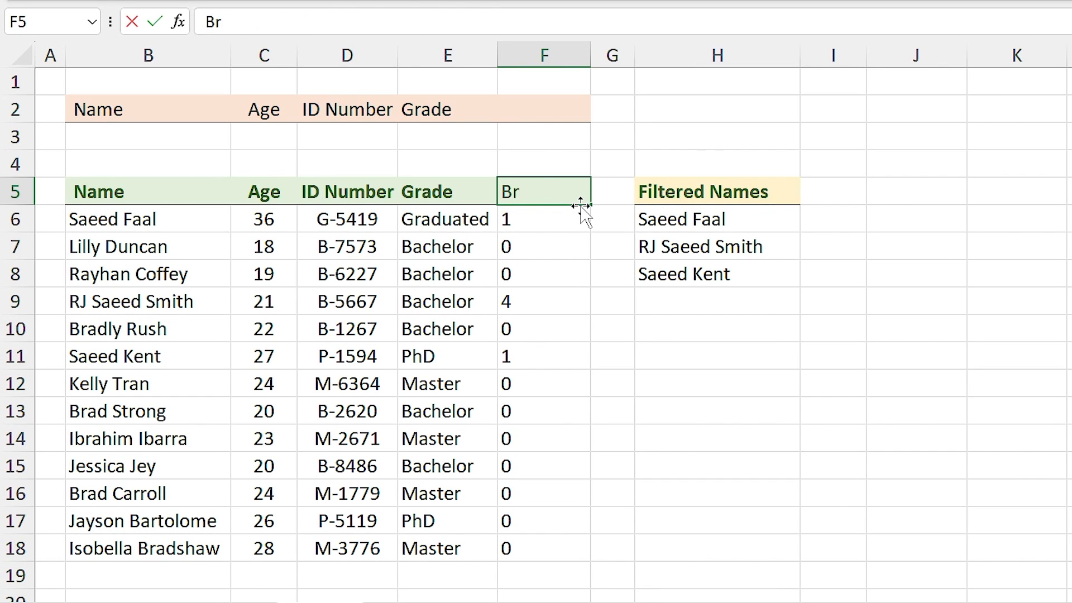
text(ad)
key(Return)
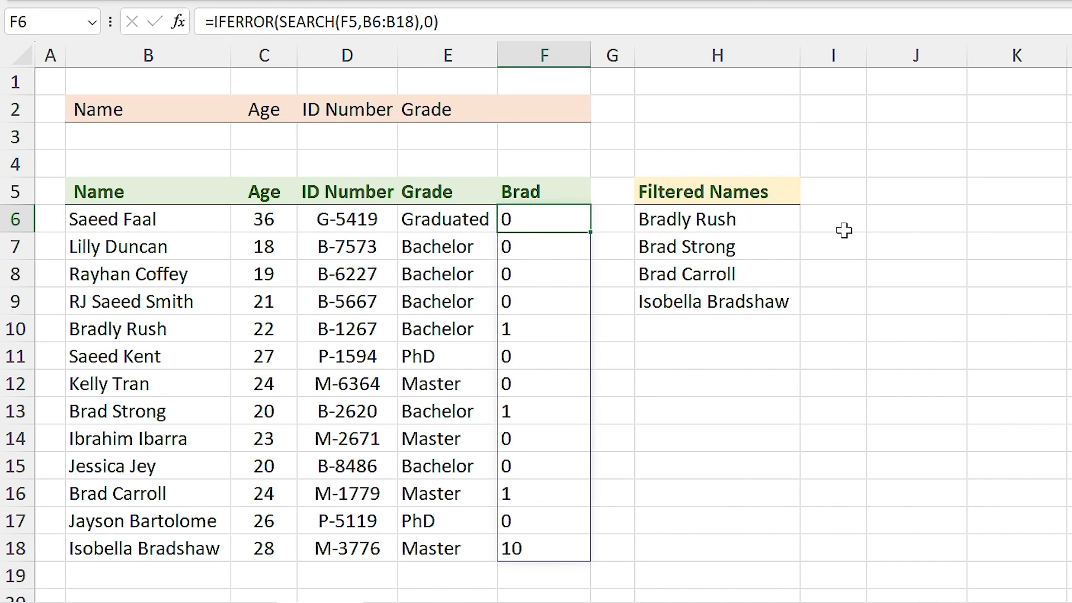
Step: Move the search text from F5 to B3, beneath the Name header of the lookup area
click(570, 193)
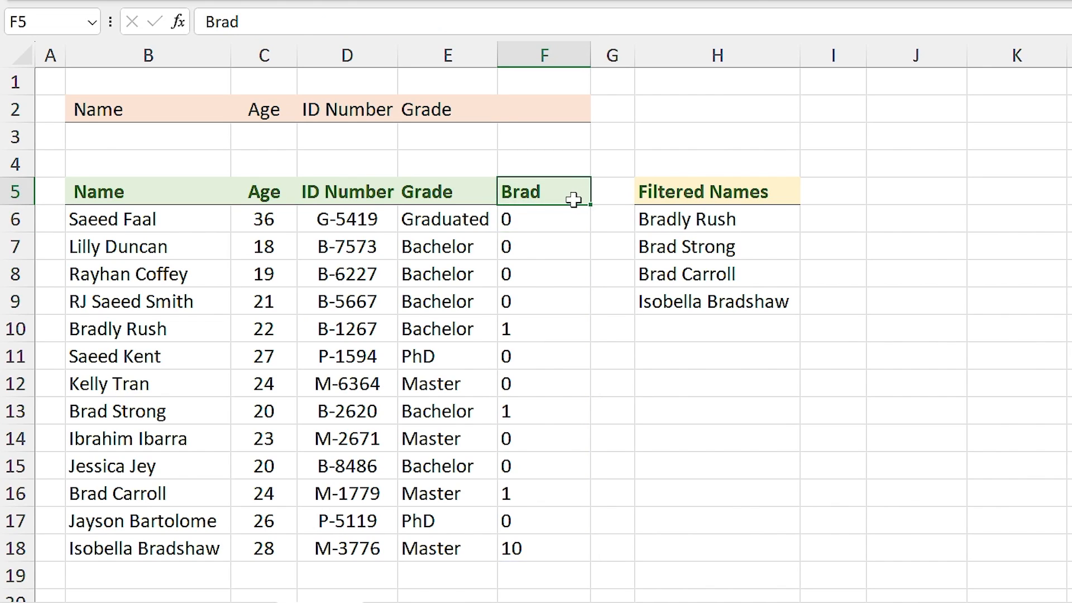
click(180, 136)
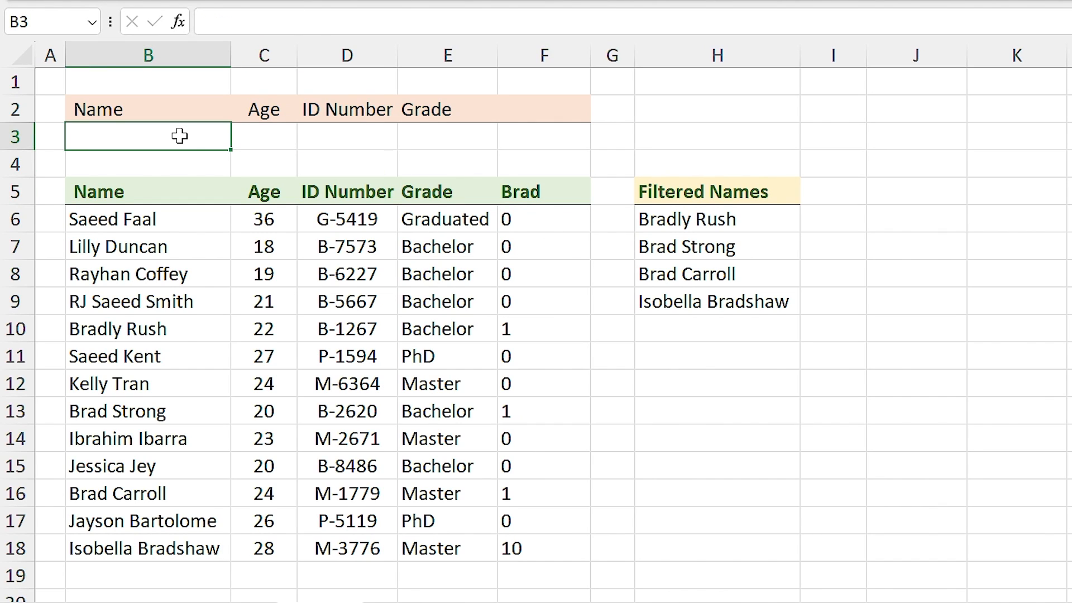
click(547, 189)
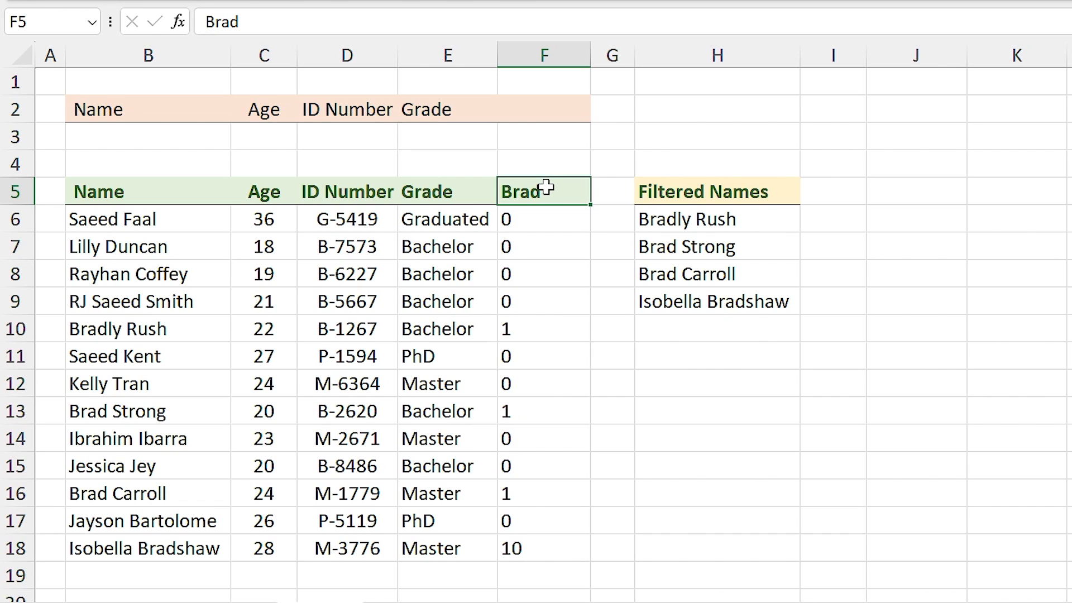
key(ctrl+x)
click(169, 136)
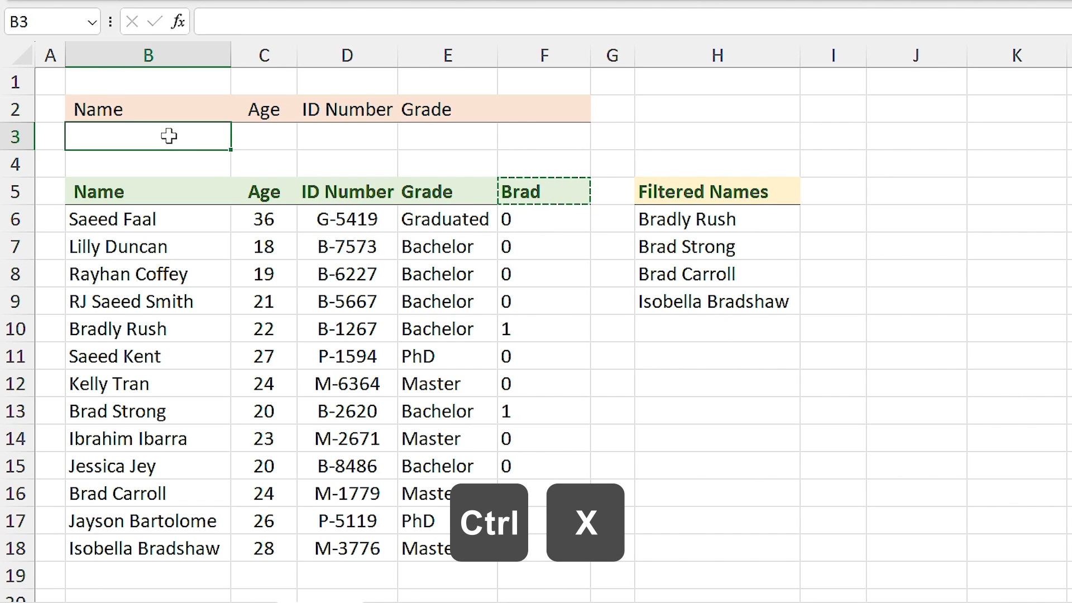
key(ctrl+v)
Step: Clear the formatting of the empty header cell F2
click(544, 109)
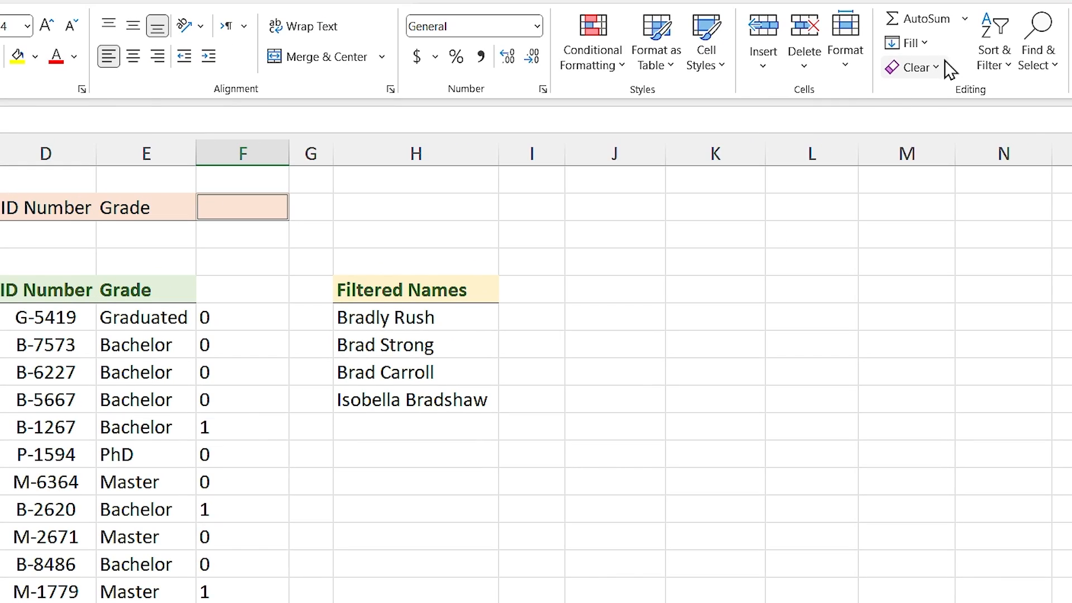
click(916, 67)
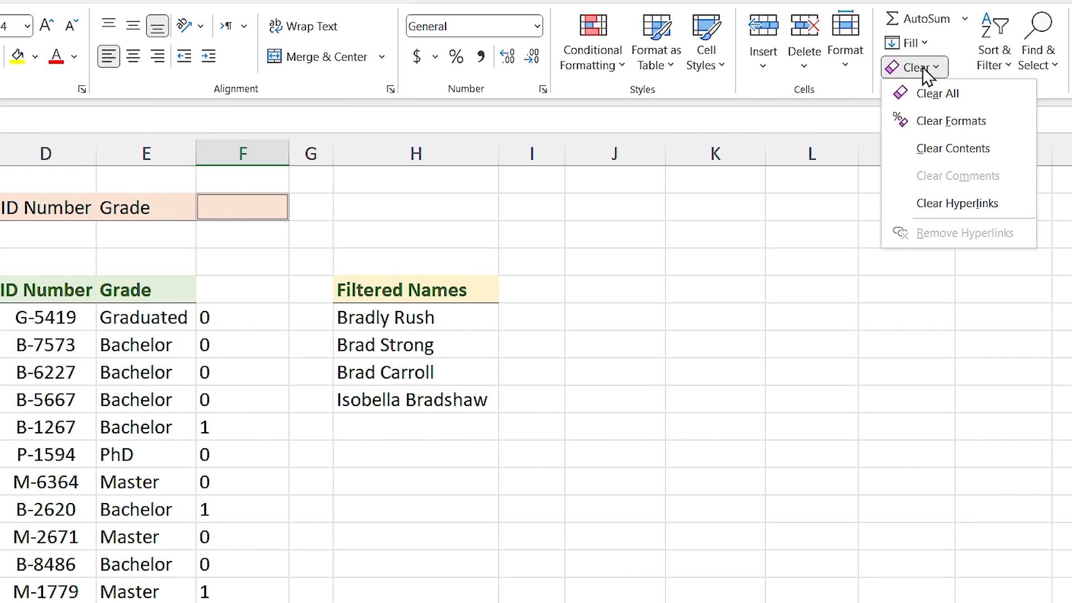
click(893, 123)
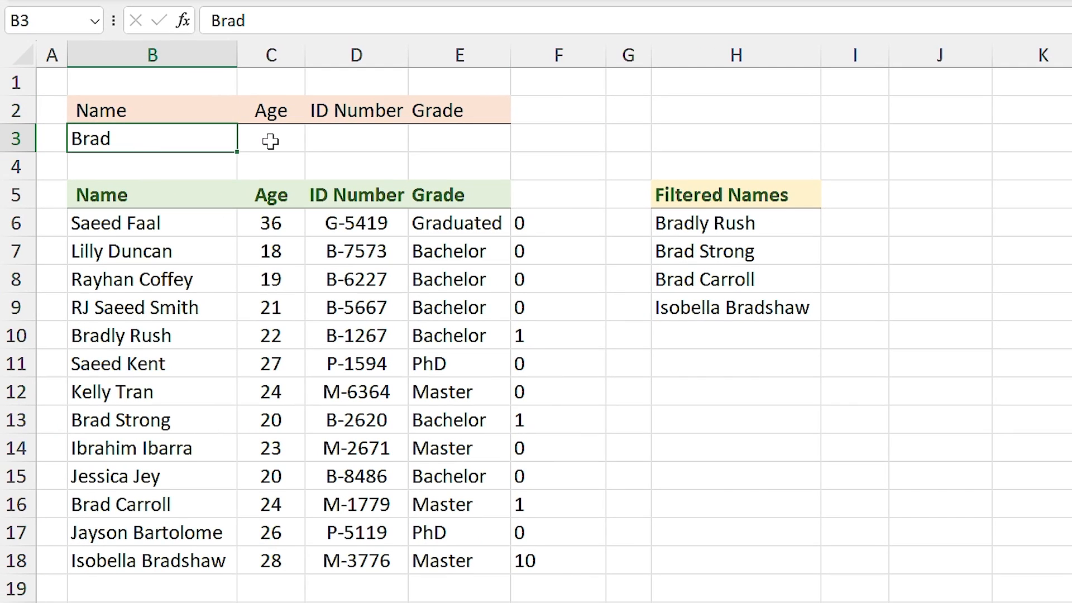
Step: Check which cell the SEARCH formula in F6 uses as its find_text, leaving the formula as it is
click(555, 227)
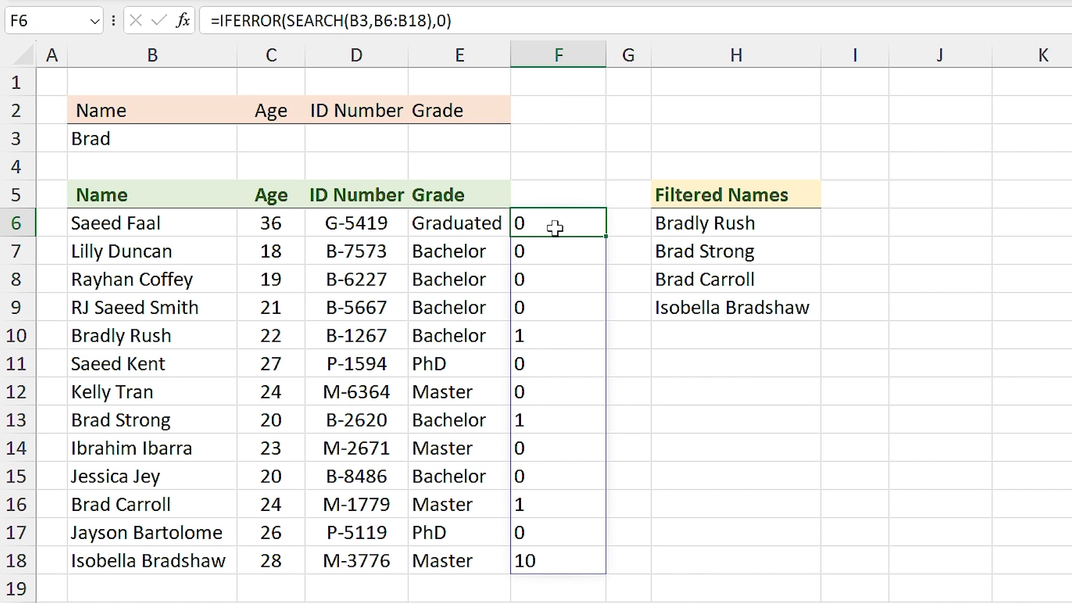
double_click(557, 224)
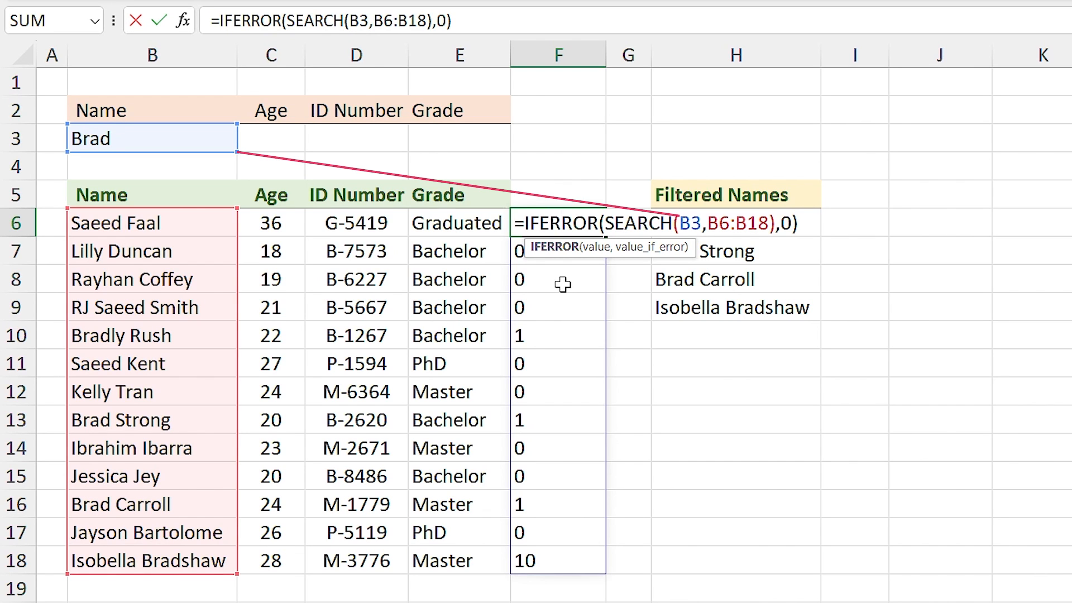
key(ctrl+Return)
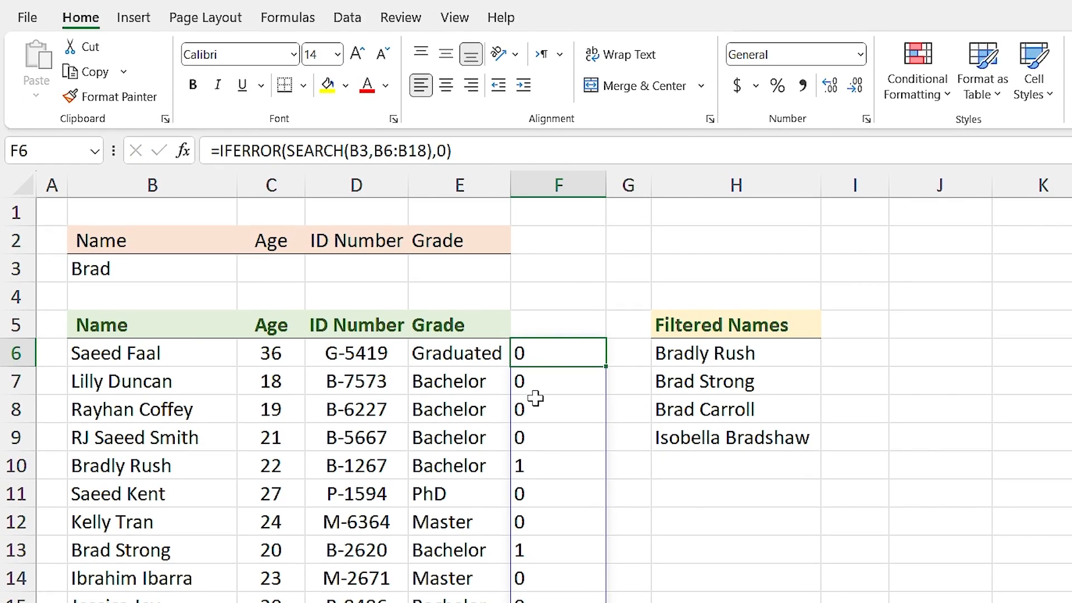
Step: Start a data validation rule for cell B3 that allows a List
click(193, 264)
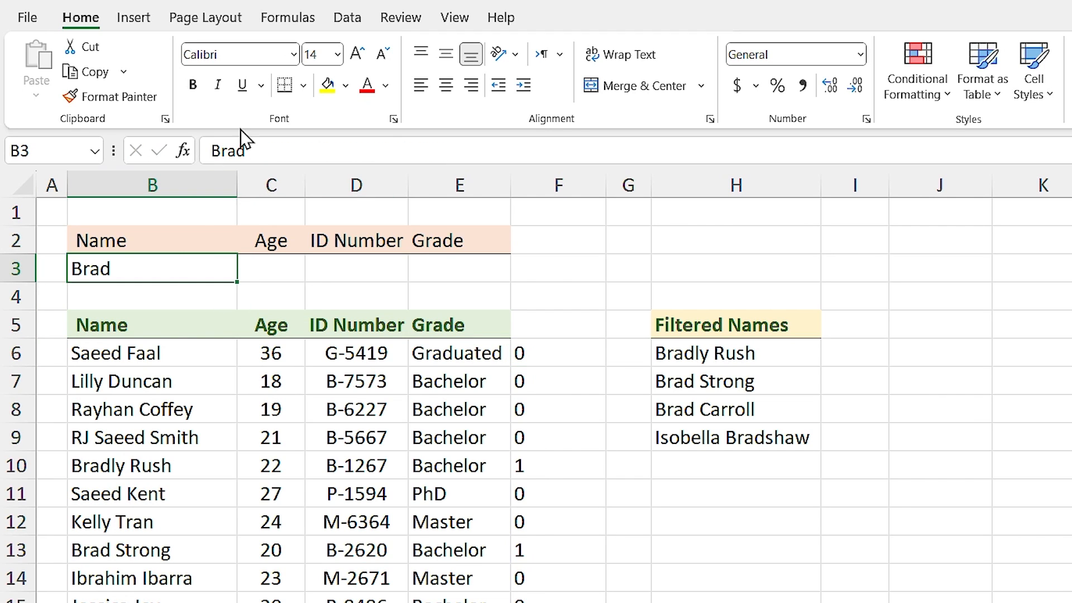
click(348, 16)
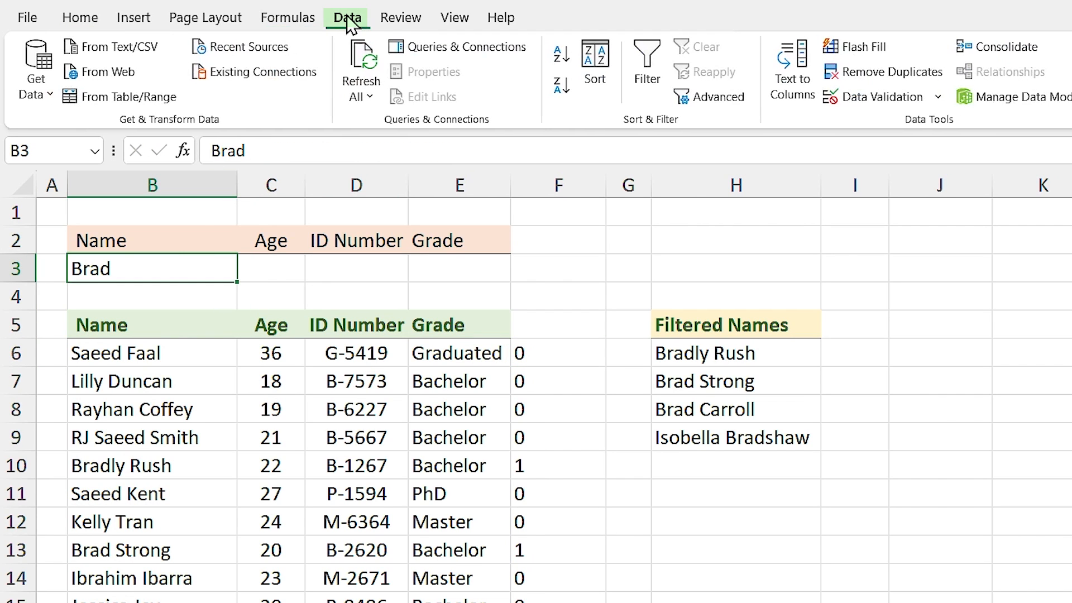
click(863, 96)
drag(386, 319, 433, 337)
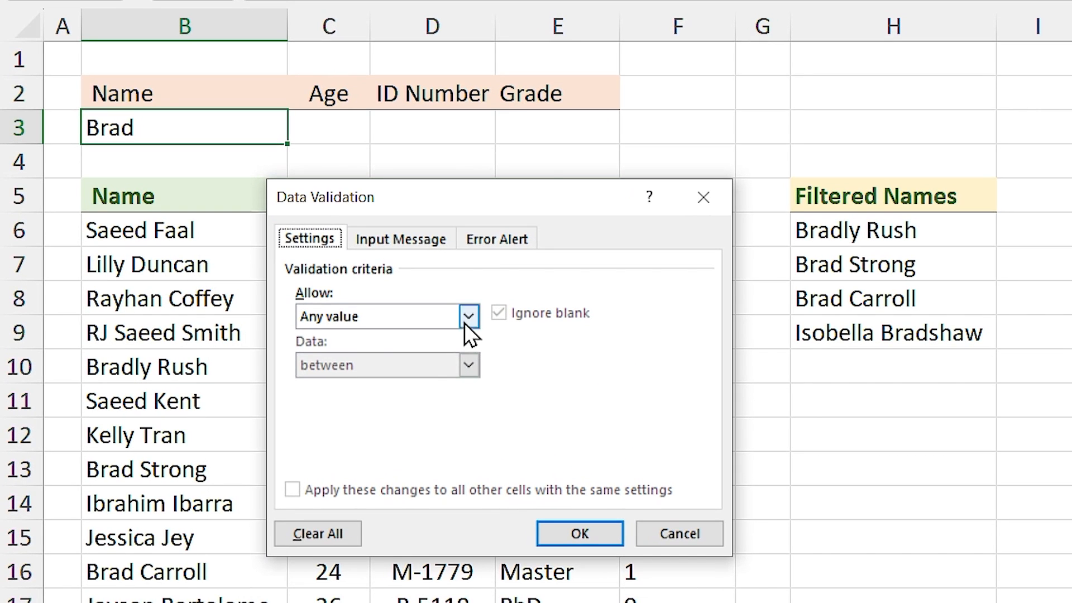
click(464, 323)
click(347, 384)
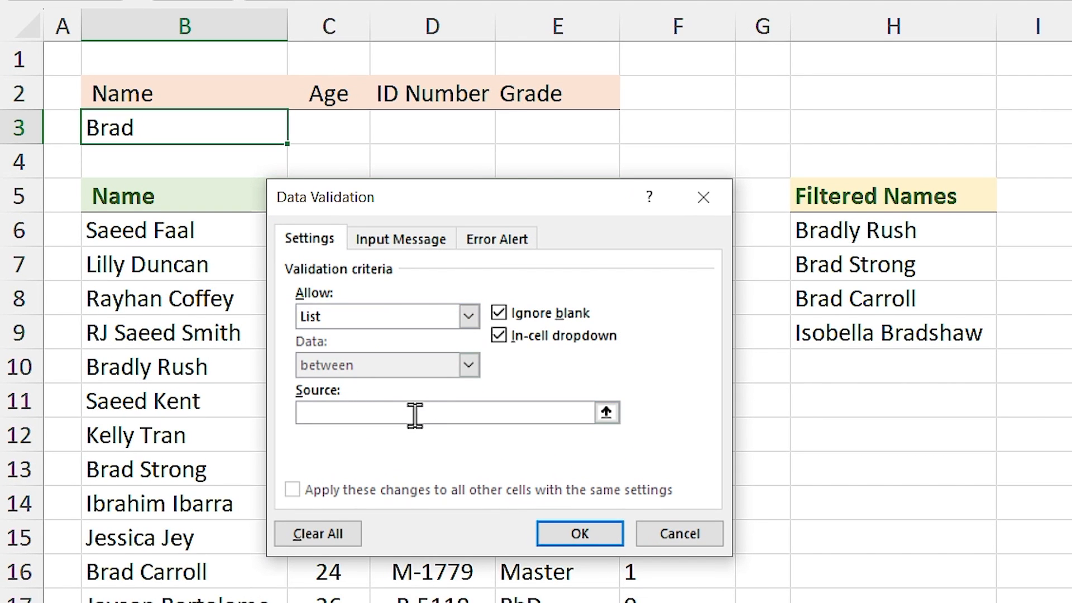
Step: Set the list source of B3's data validation to the spilled range =$H$6# and apply the rule
click(412, 415)
click(831, 233)
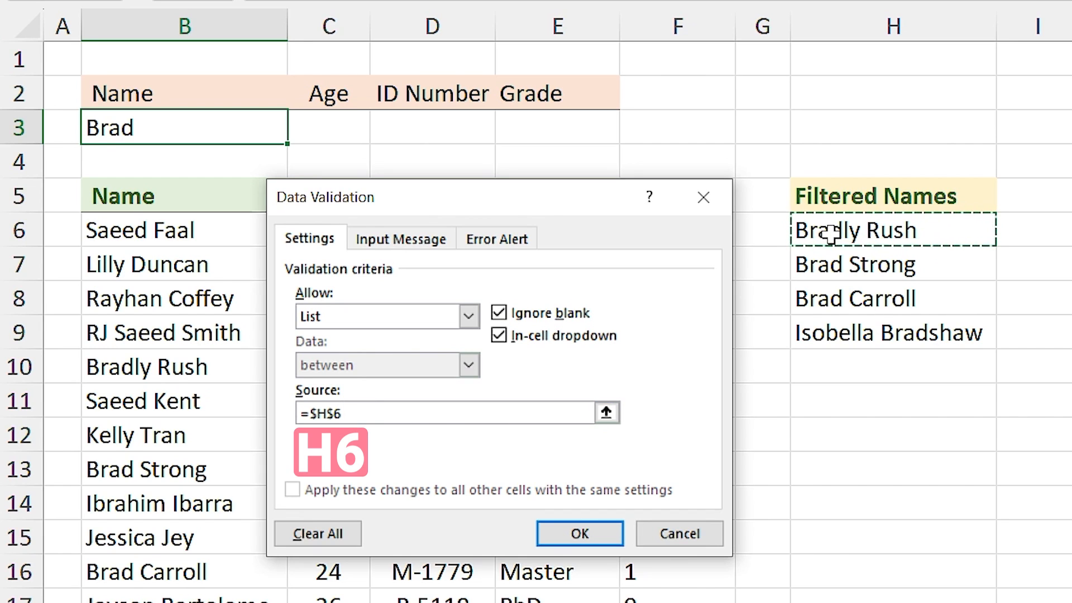
text(#)
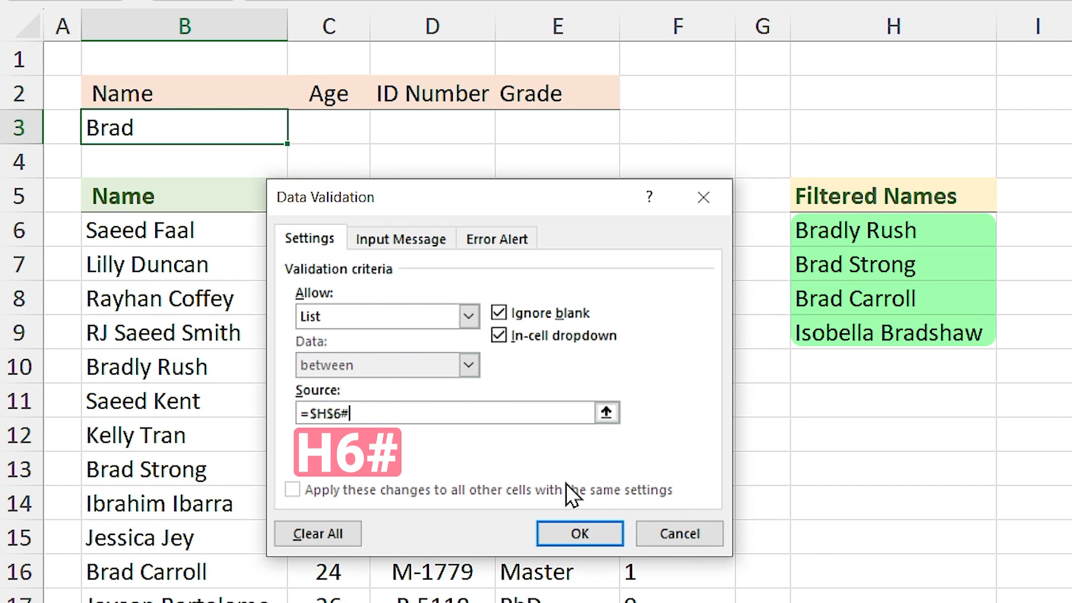
text(Saeed)
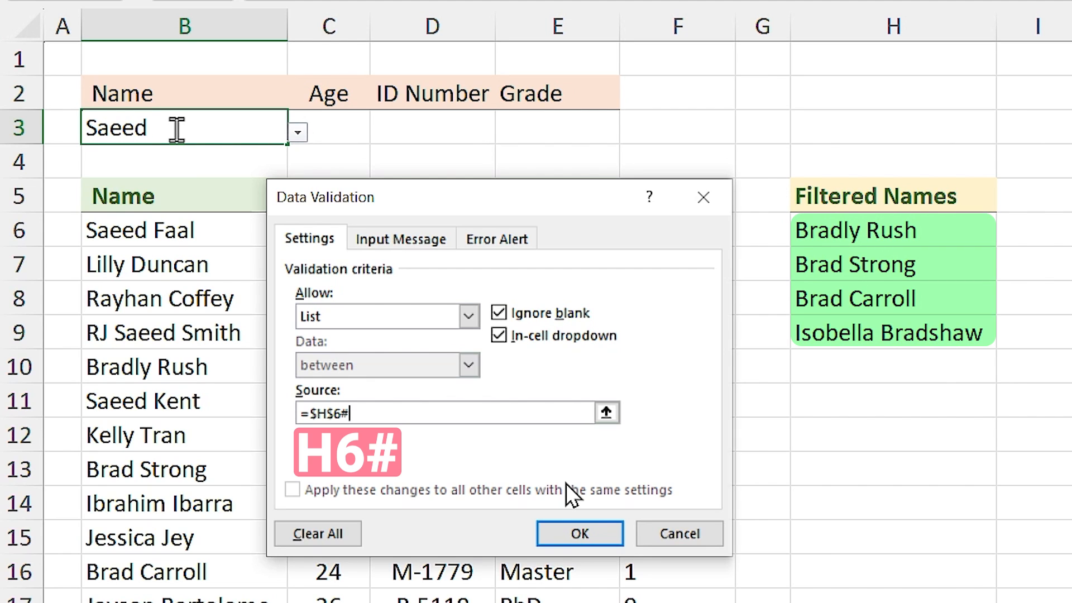
key(Return)
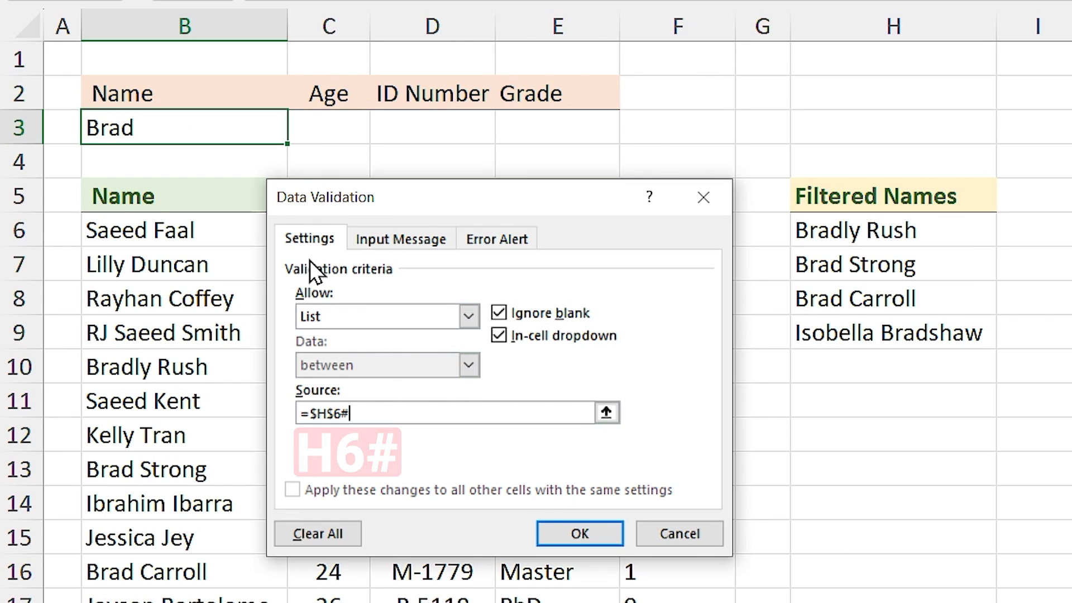
click(582, 534)
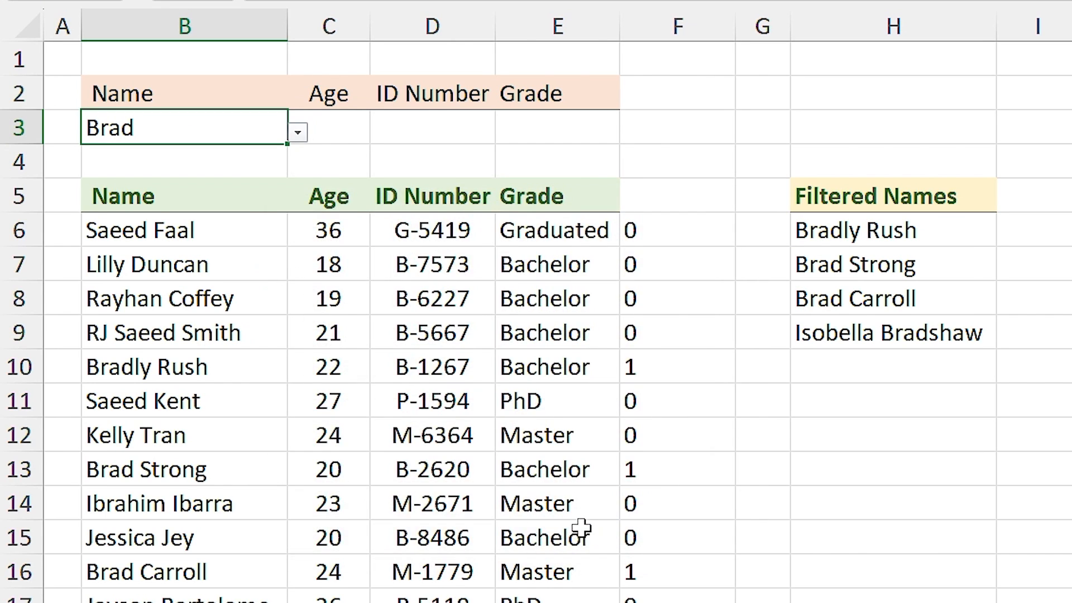
Step: Try to enter another first name as search text in B3 and dismiss the validation alert
text(saeed)
key(Return)
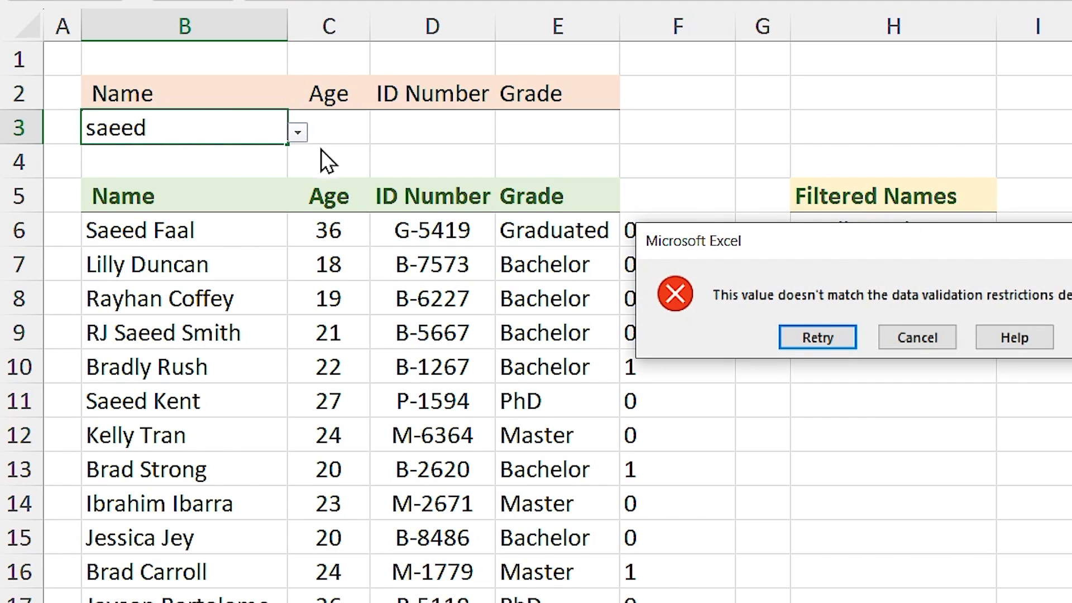
drag(812, 239, 323, 231)
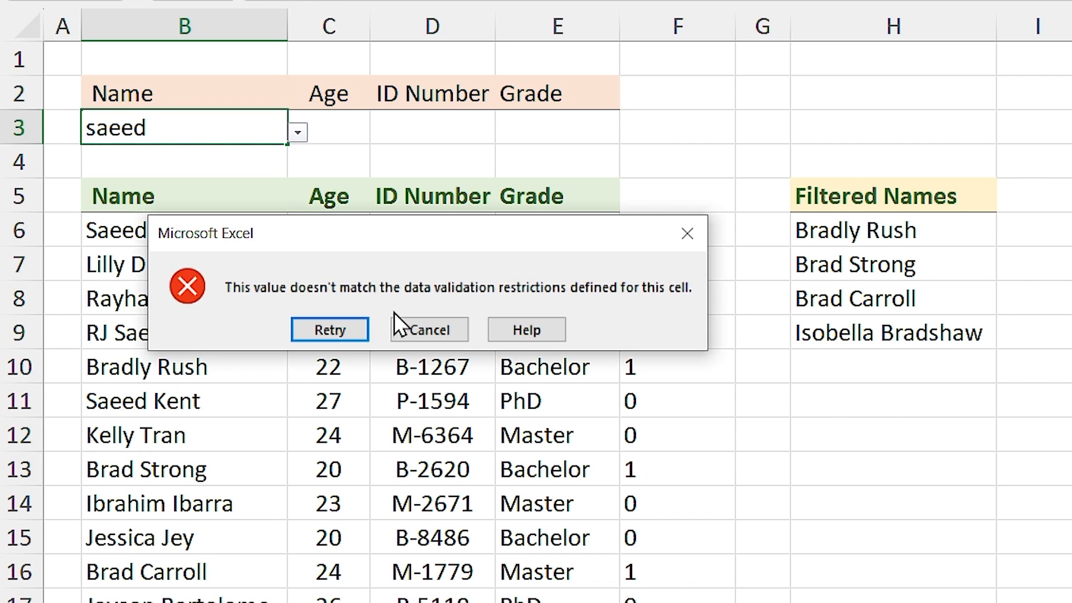
click(685, 235)
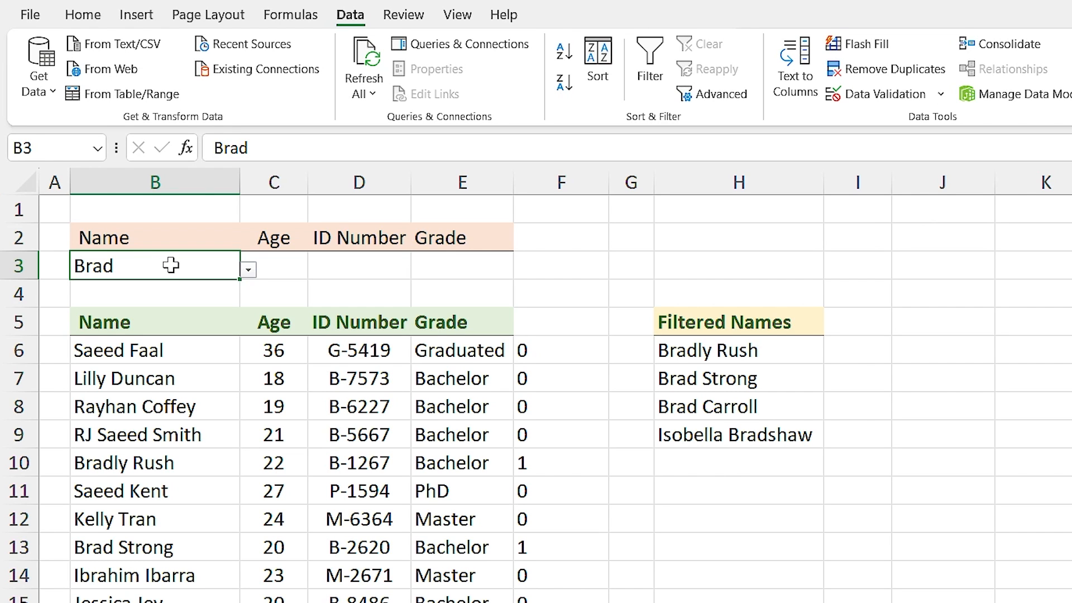
Step: Turn off the error alert for invalid data in B3's data validation rule and apply the change
click(873, 95)
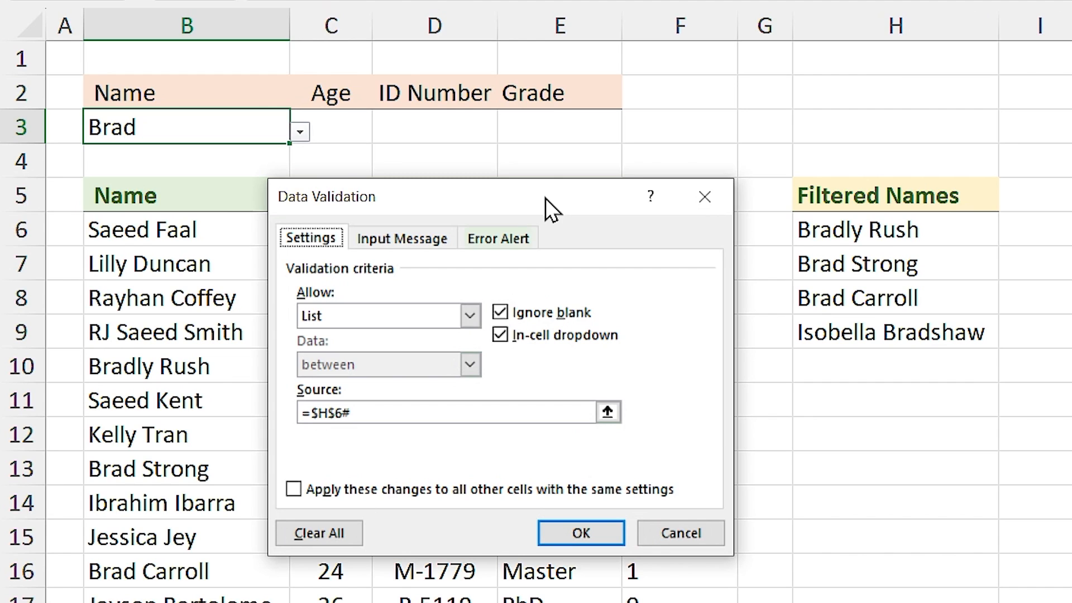
click(502, 236)
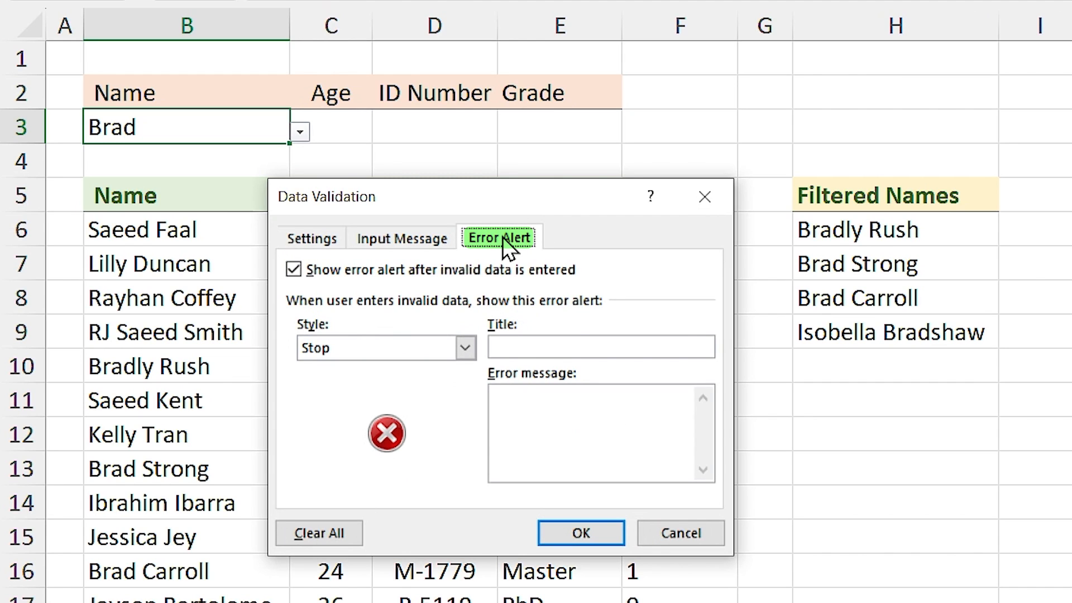
click(303, 272)
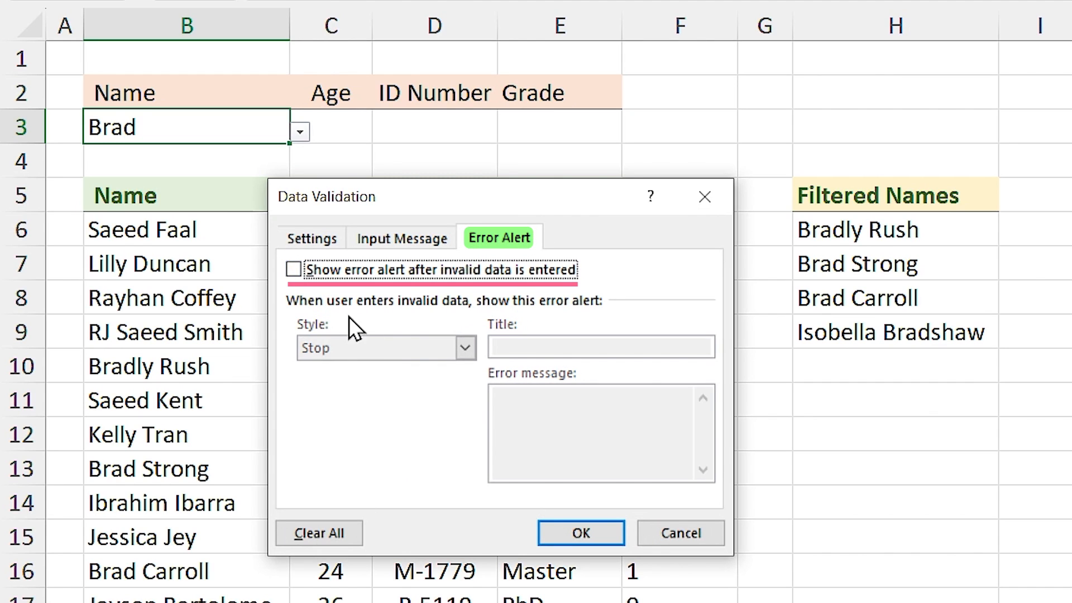
click(305, 239)
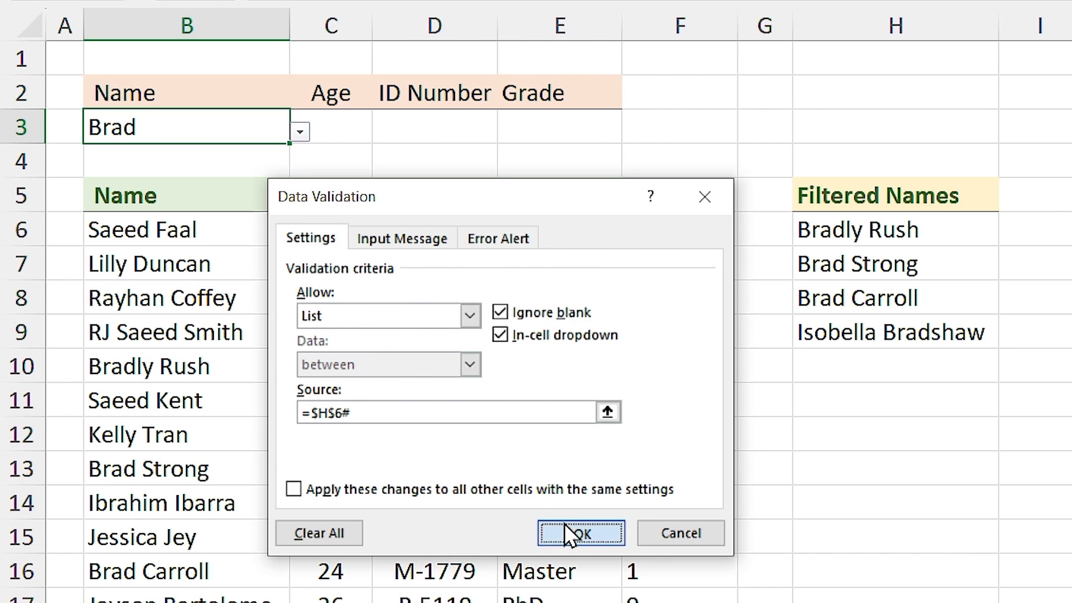
click(568, 532)
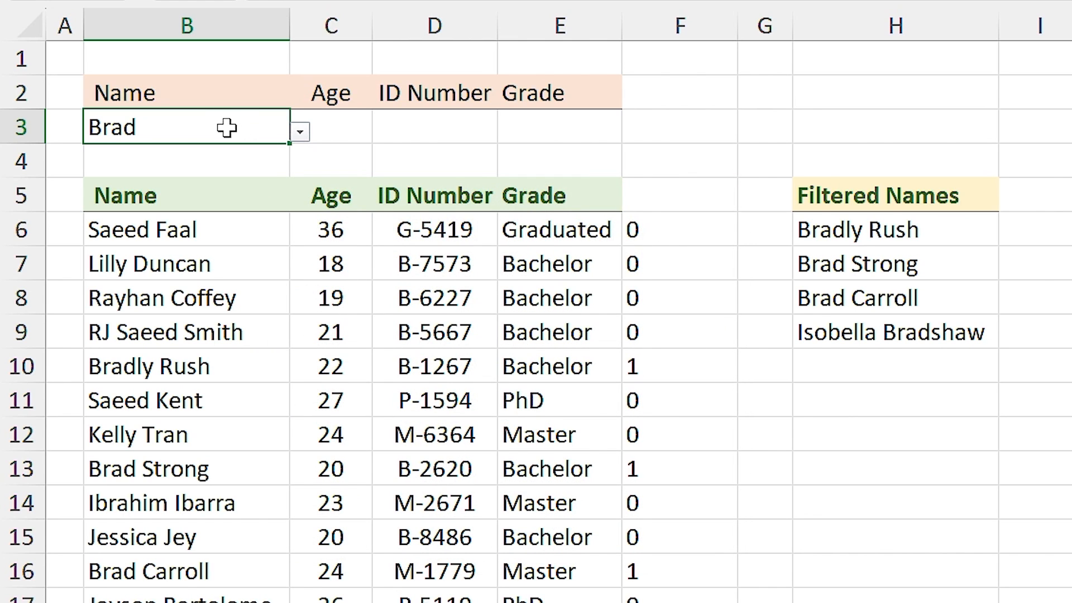
Step: Test the drop-down in B3 with a first name missing from the student table and view the choices offered
text(Justin)
click(300, 131)
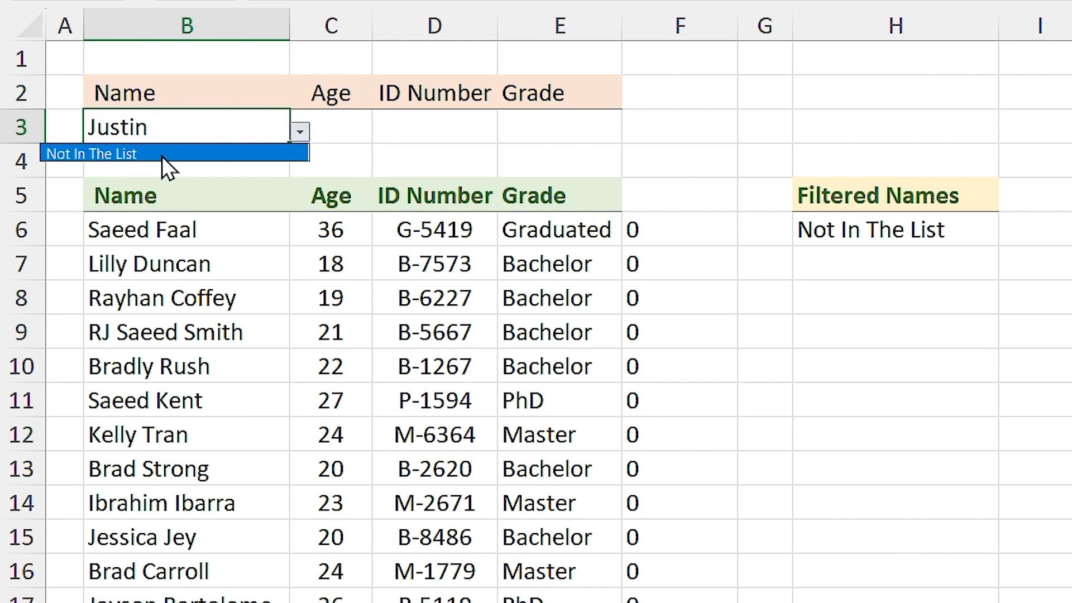
click(196, 119)
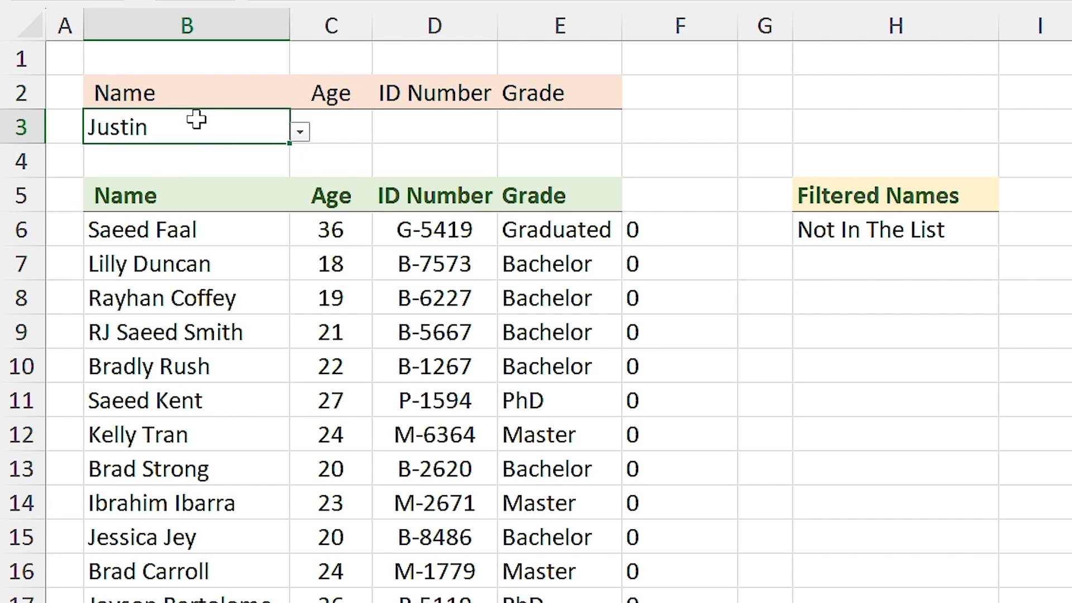
Step: Search B3 by the first name of the student in row 6 and pick that student's full name from the drop-down
text(Saeed)
click(301, 133)
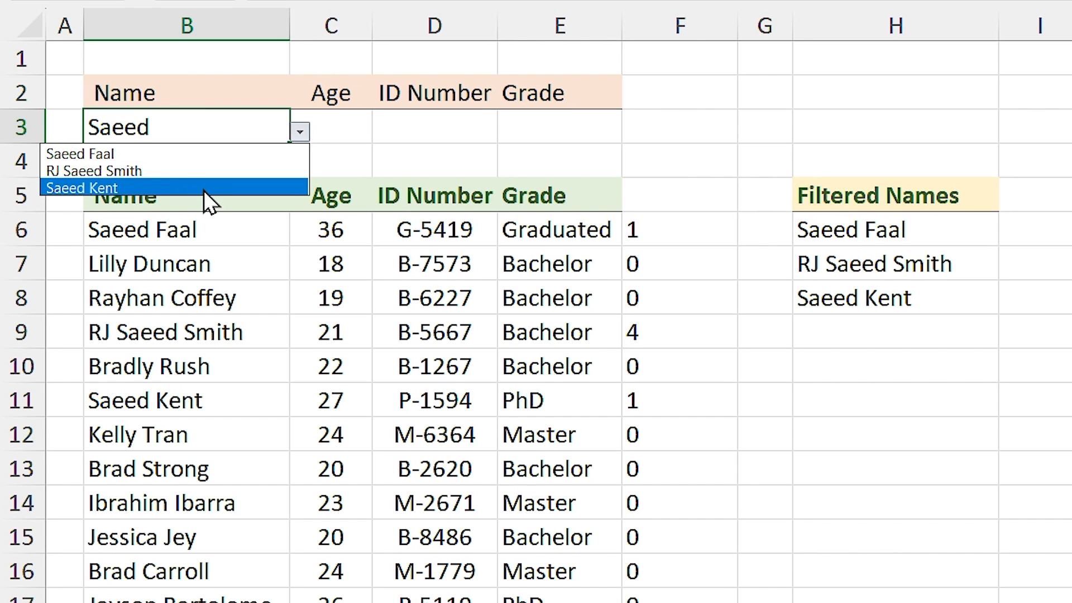
click(134, 155)
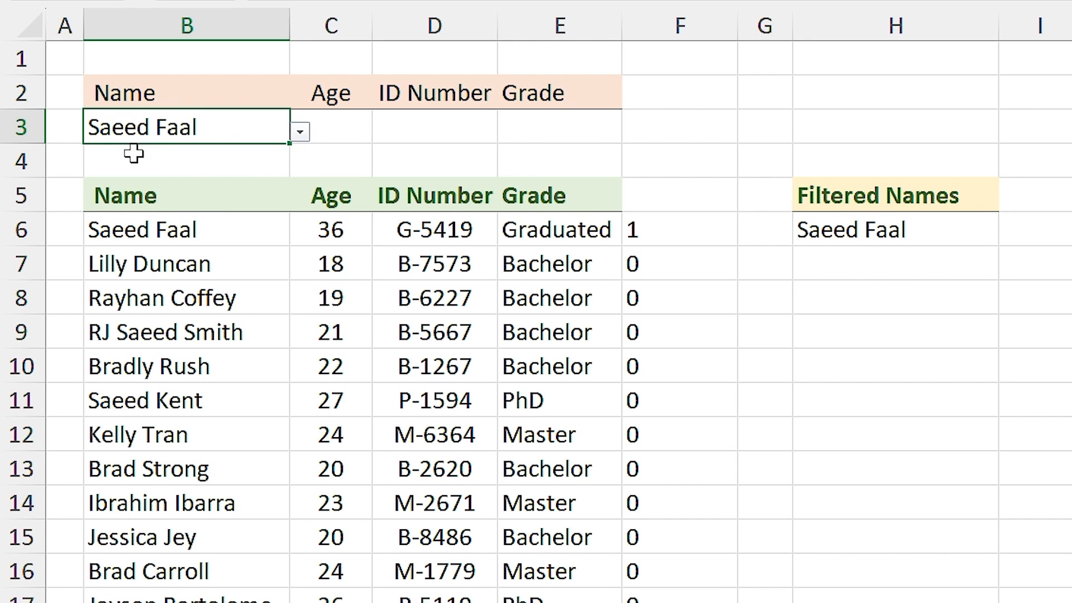
Step: Start an XLOOKUP formula in C3 with B3 as the lookup value
click(323, 130)
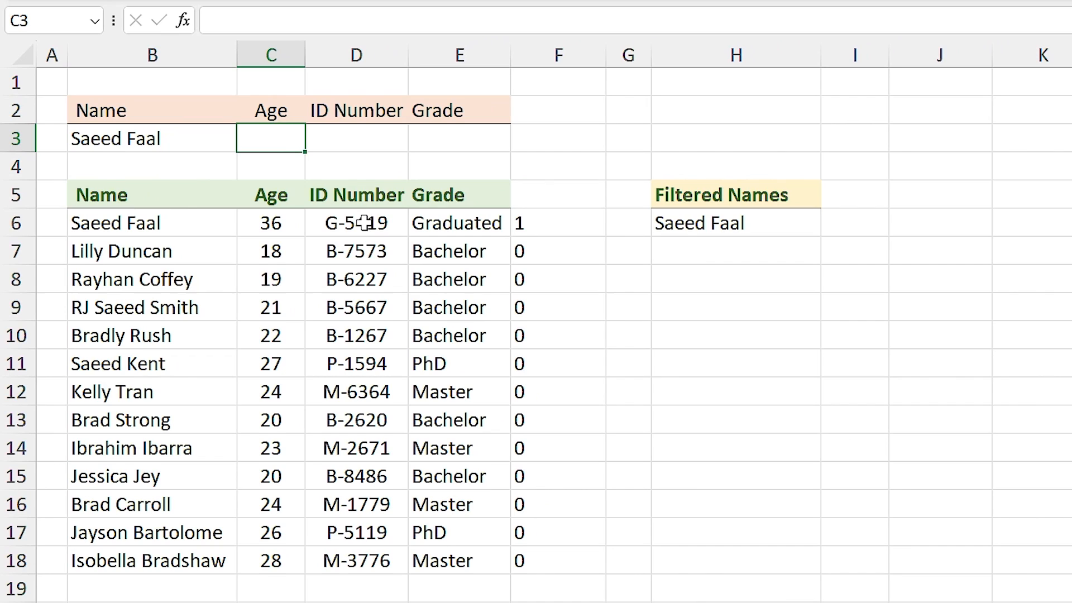
key(shift+Right)
key(shift+Right)
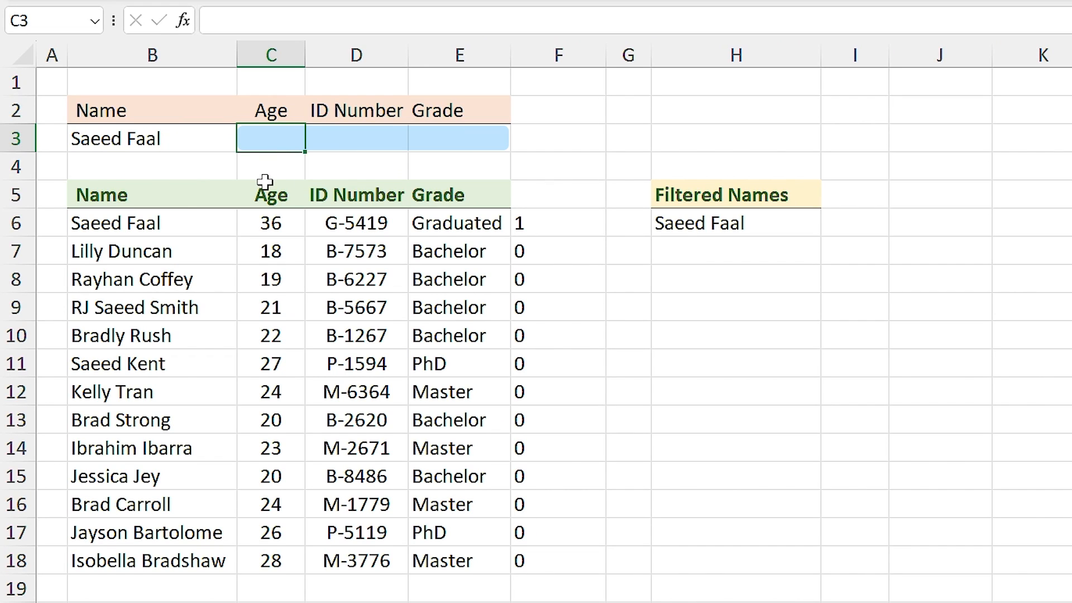
key(shift+Left)
key(shift+Left)
text(=)
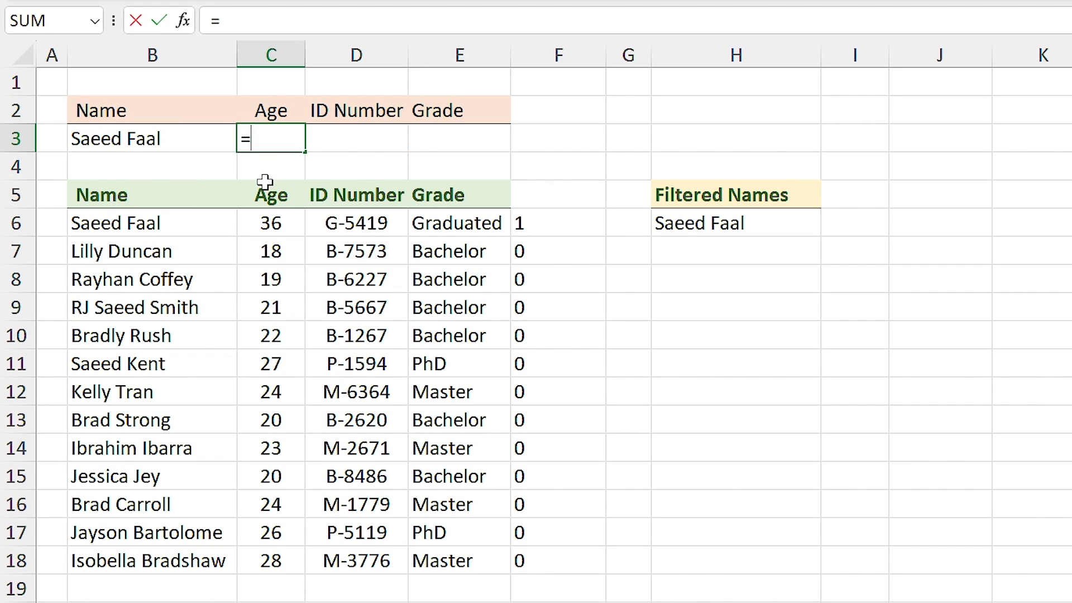
text(xlo)
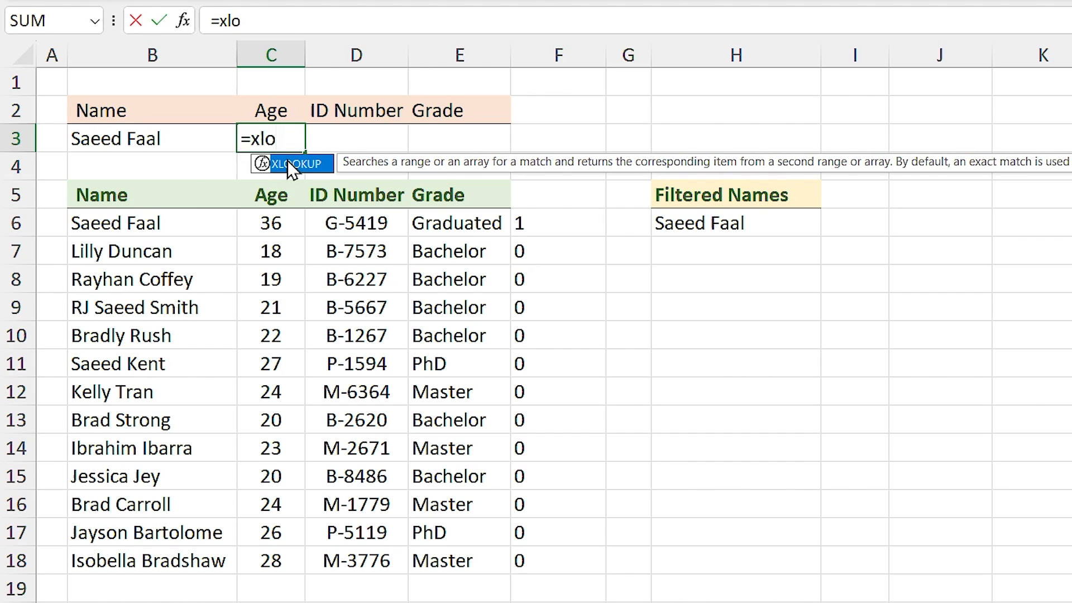
double_click(292, 163)
click(160, 139)
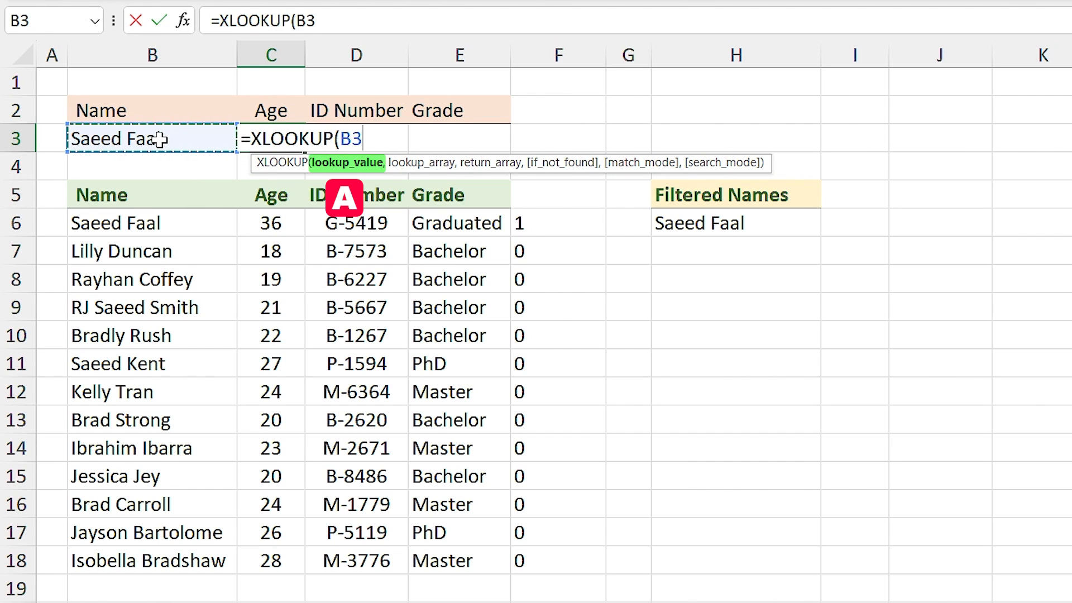
Step: Complete C3's XLOOKUP with lookup array B6:B18 and return array C6:E18
text(,)
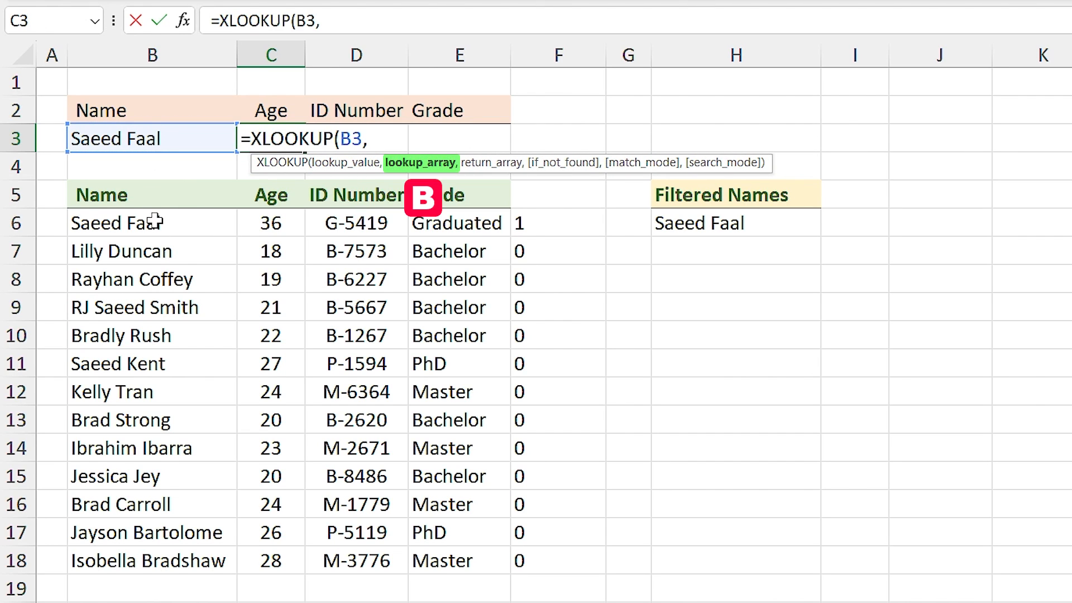
drag(155, 220, 159, 558)
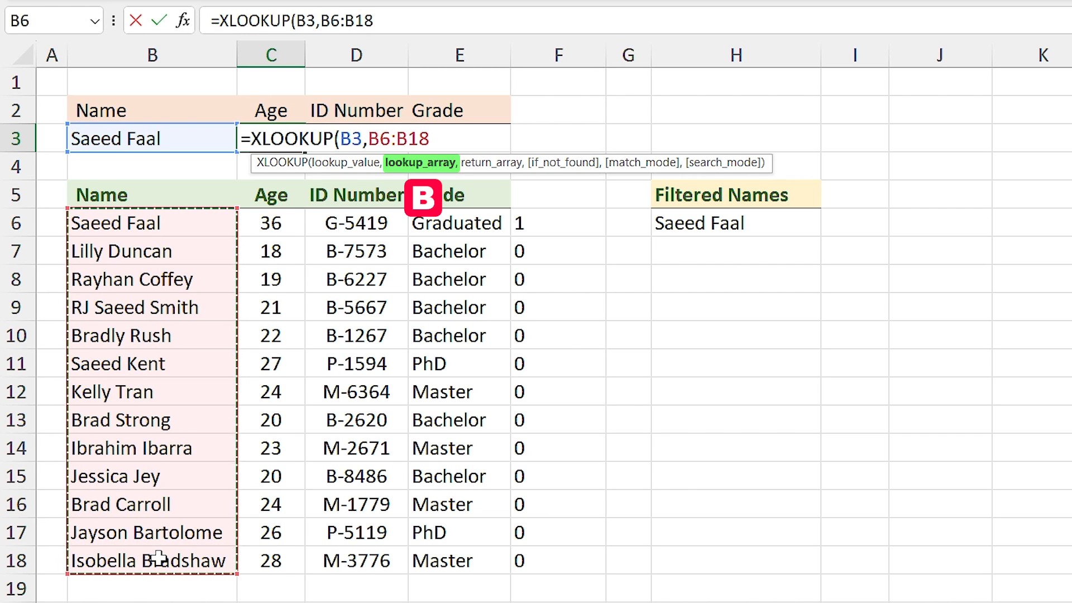
text(,)
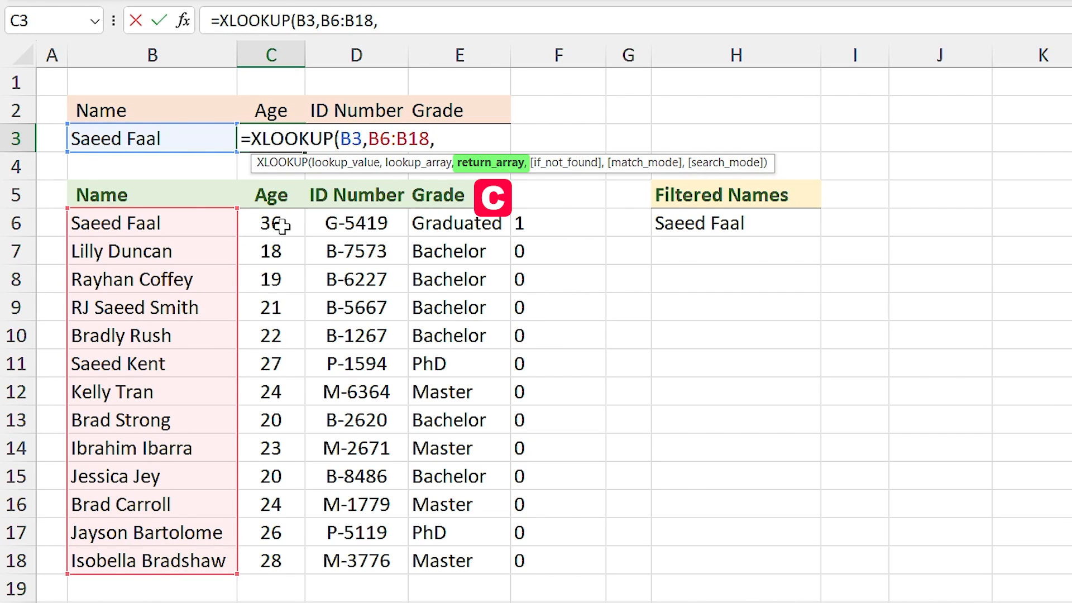
drag(282, 226, 426, 558)
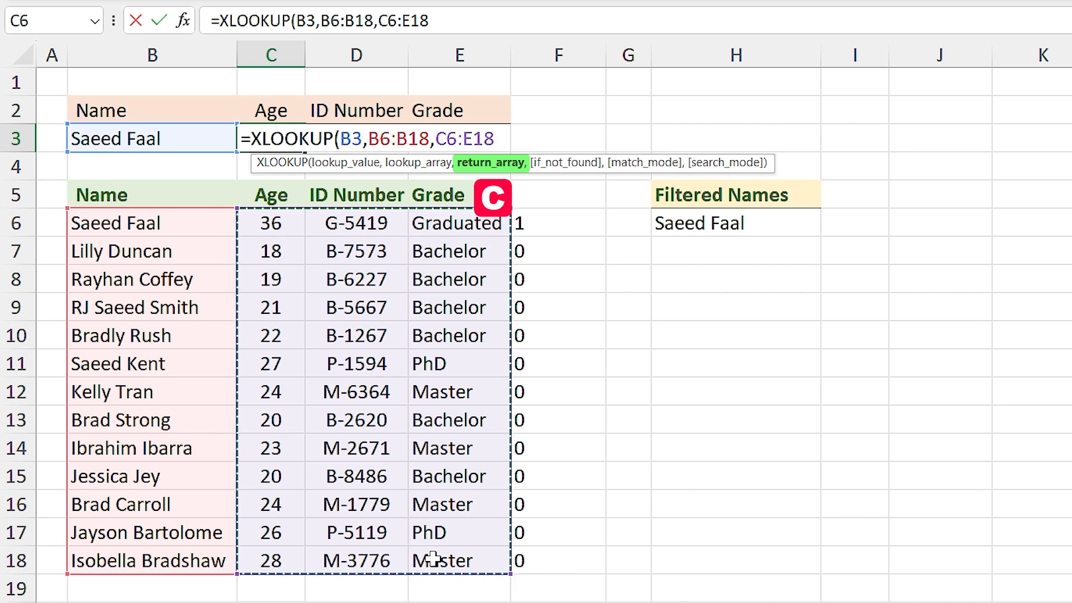
key(Return)
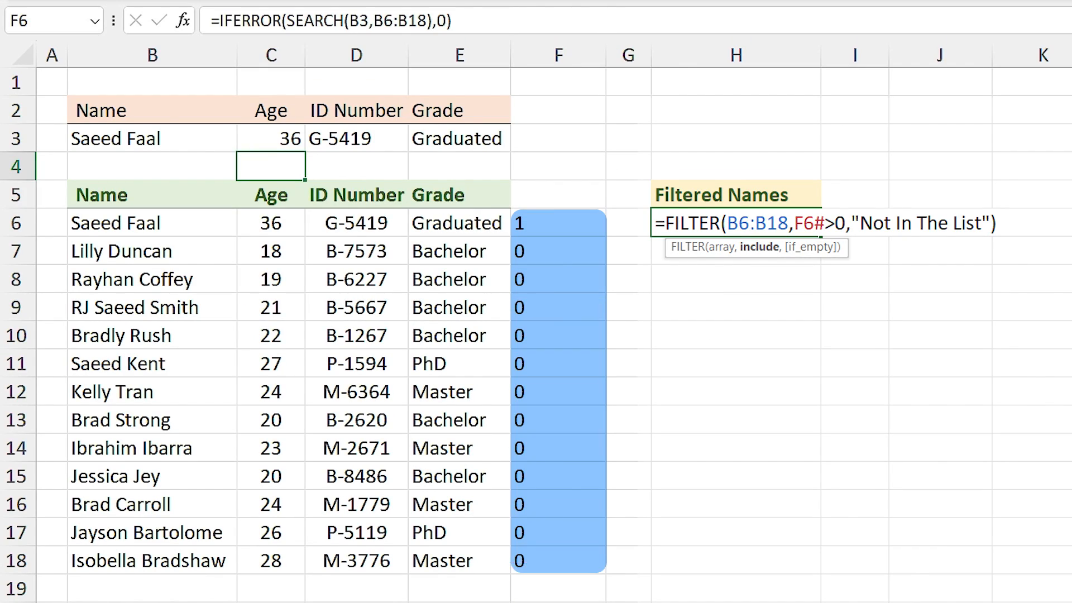
Step: Copy the expression IFERROR(SEARCH(B3,B6:B18),0) from F6 without its equals sign, leaving the cell unedited
click(547, 225)
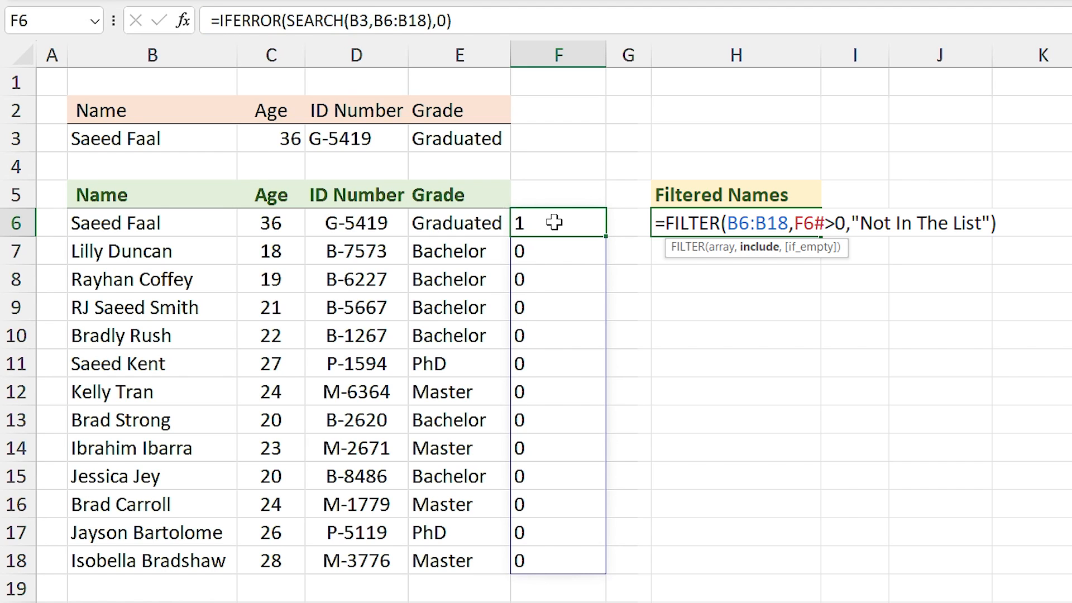
drag(470, 21, 219, 20)
key(ctrl+c)
key(Escape)
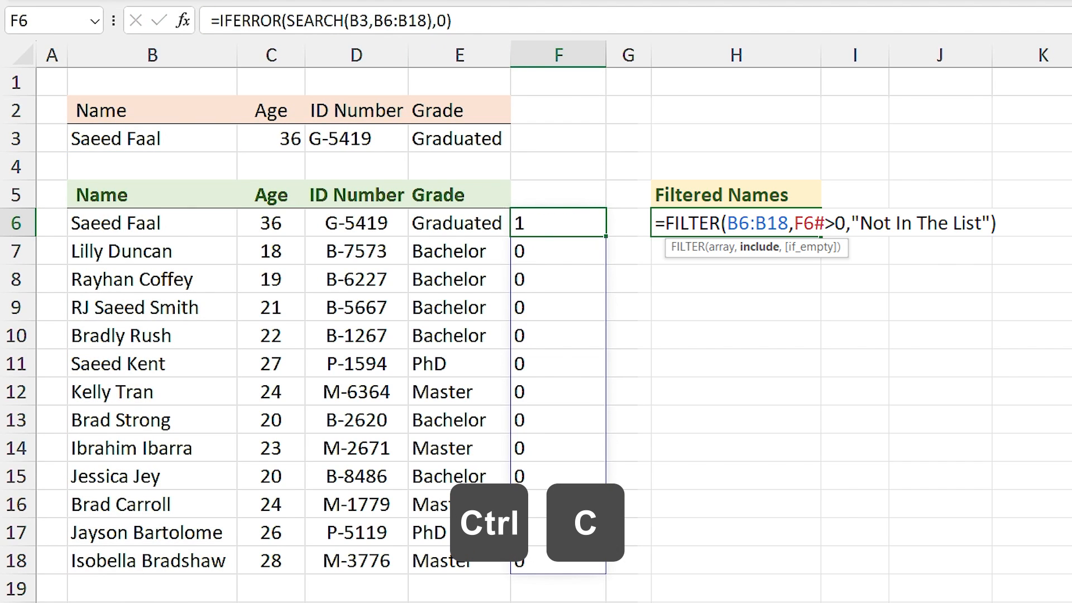
Step: Replace the F6# reference in H6's FILTER formula with the copied IFERROR(SEARCH(B3,B6:B18),0) and check the include argument before committing
click(688, 223)
double_click(688, 224)
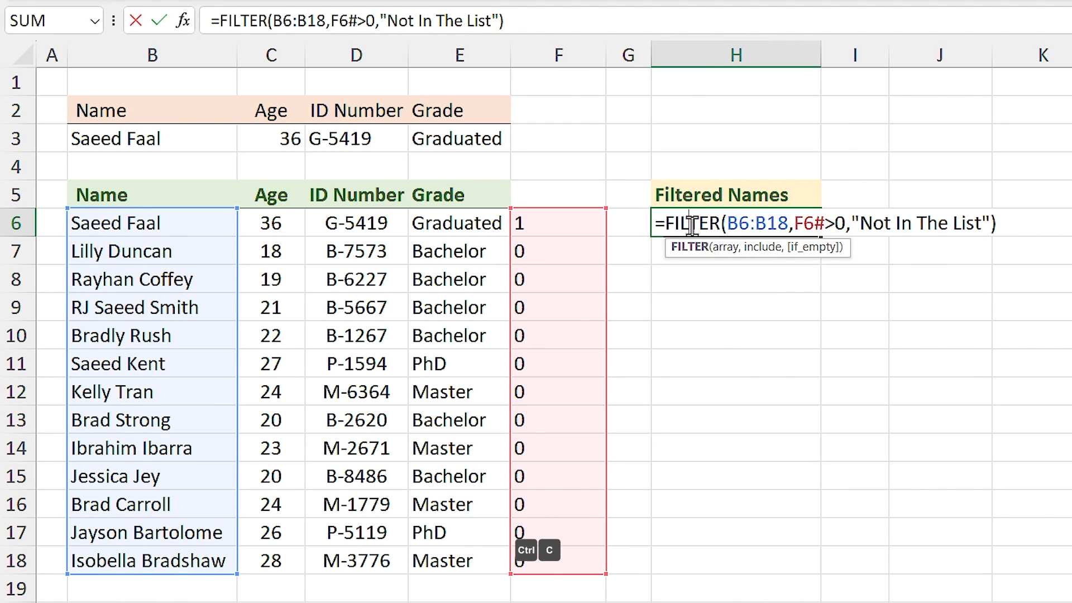
click(795, 224)
key(shift+Right)
key(shift+Right)
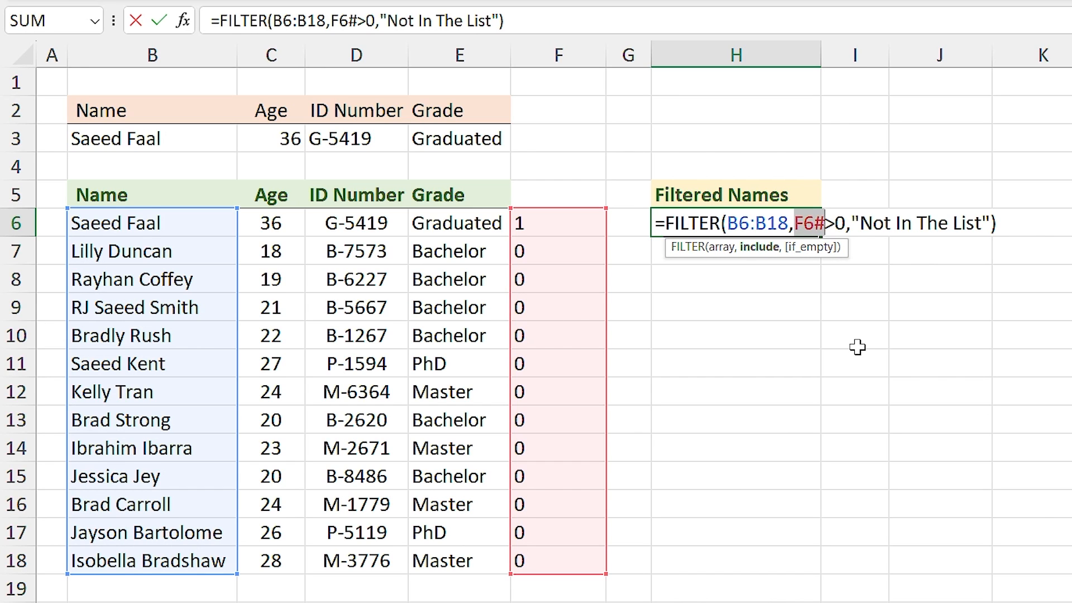
key(ctrl+v)
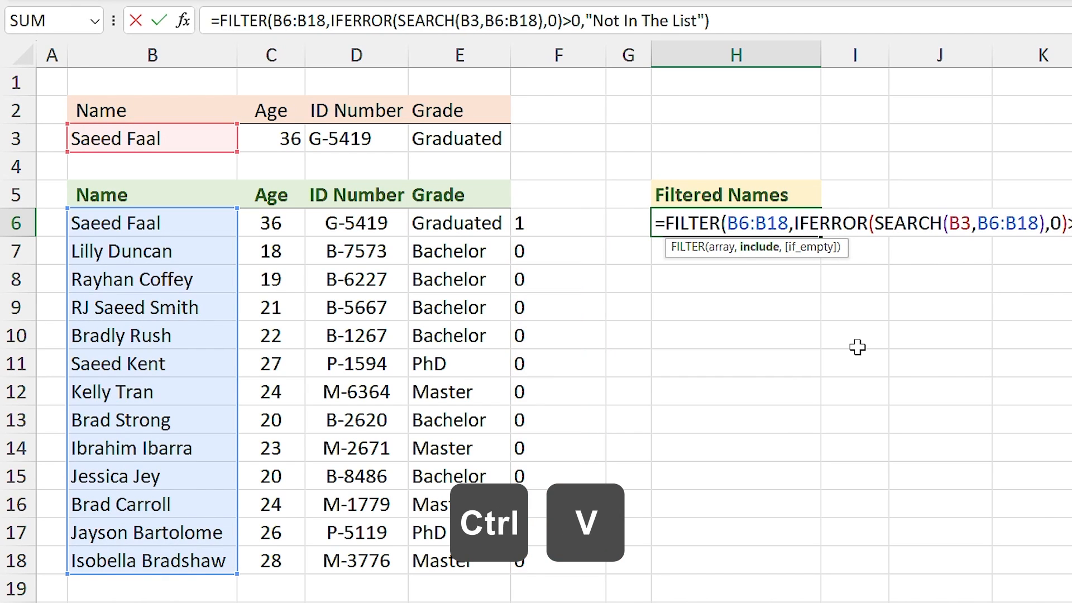
click(758, 250)
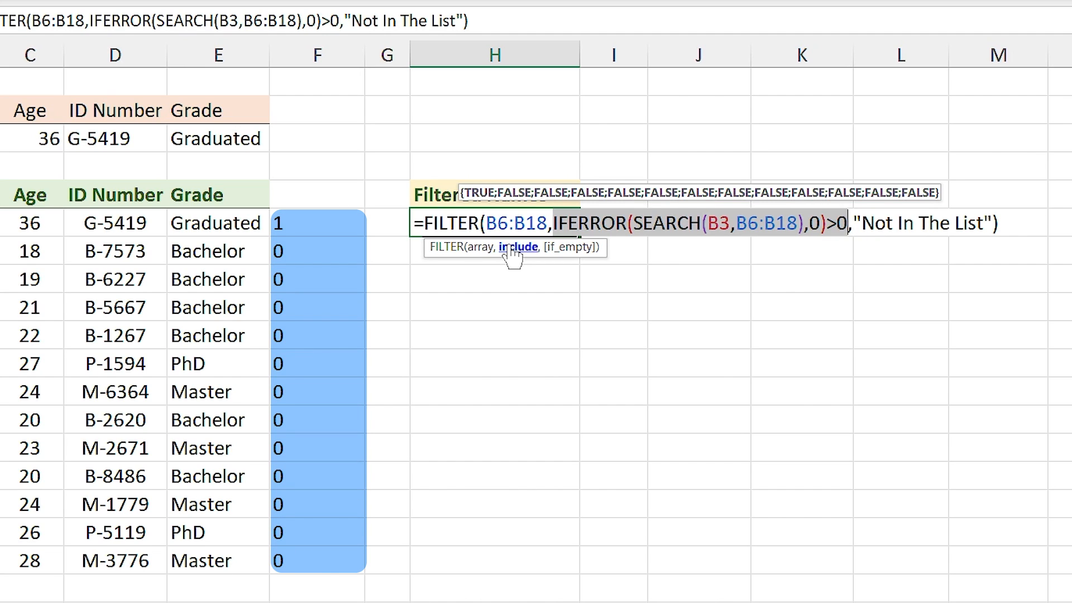
key(Return)
Step: Delete the helper IFERROR and SEARCH formula from F6 and return to the search cell B3
click(305, 222)
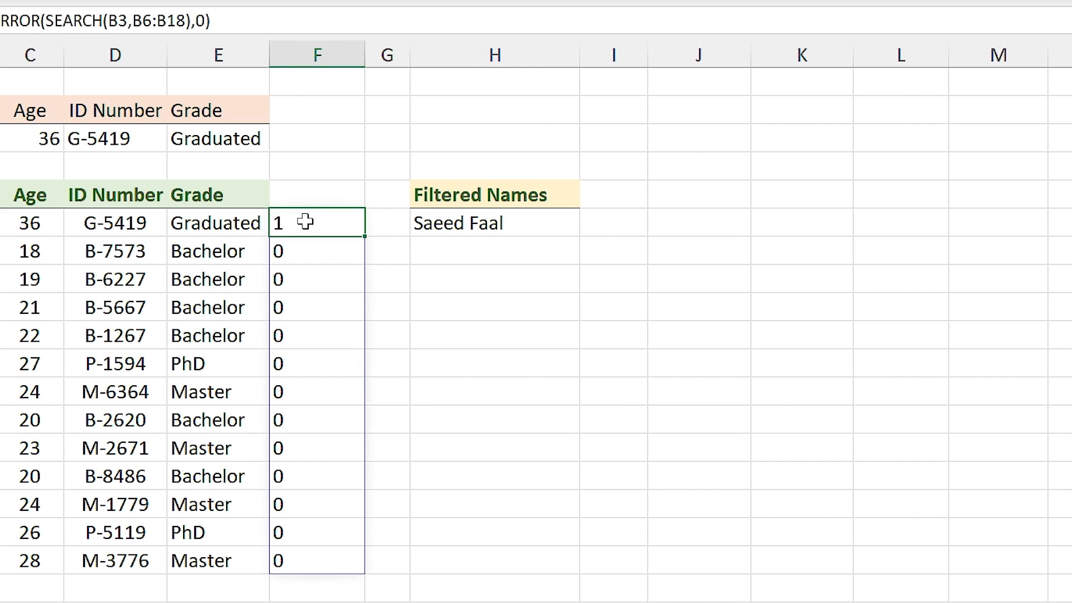
key(Delete)
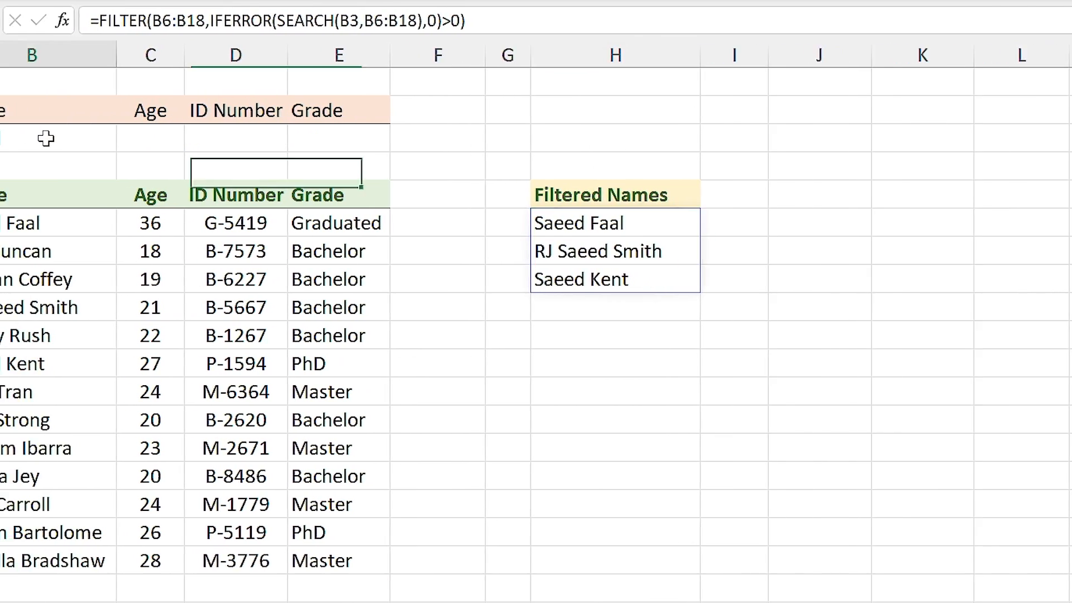
click(43, 137)
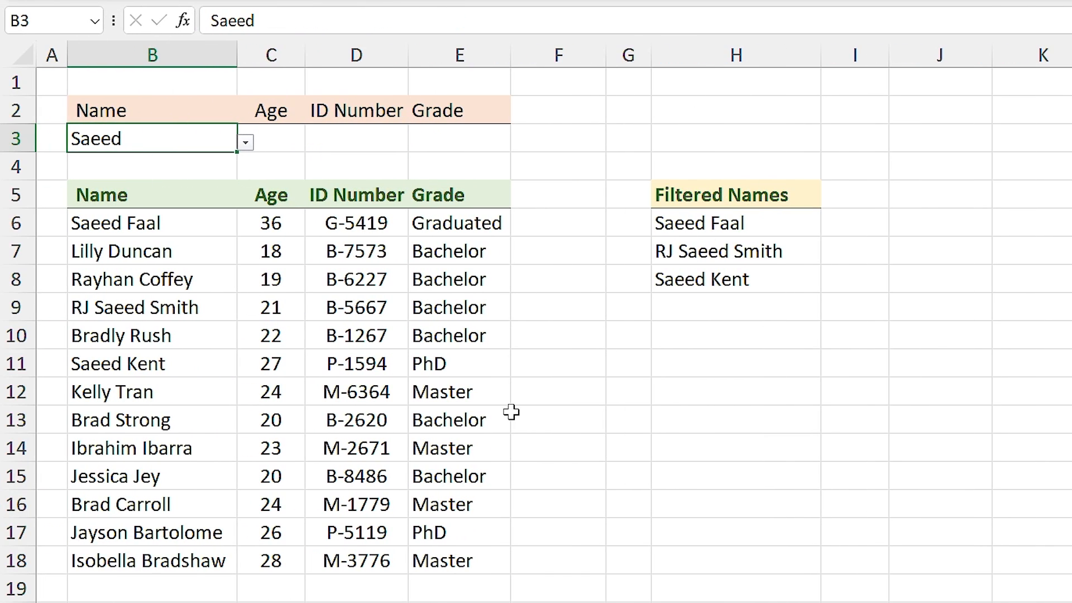
Step: Clear the formula in H6 and enter =SEARCH(B3,B6:B18) there instead
click(776, 224)
key(Delete)
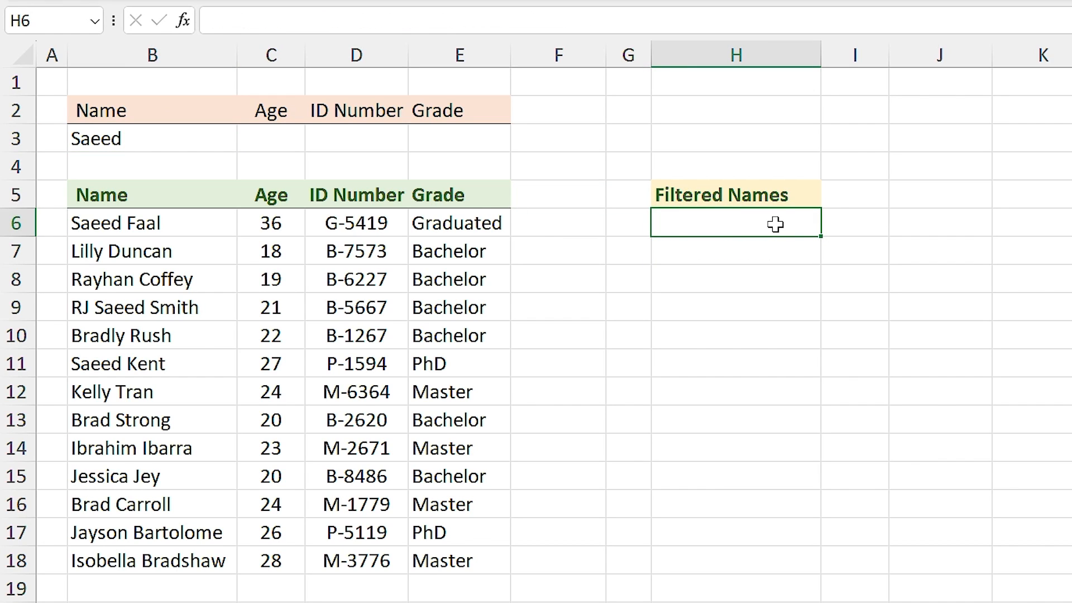
text(=sear)
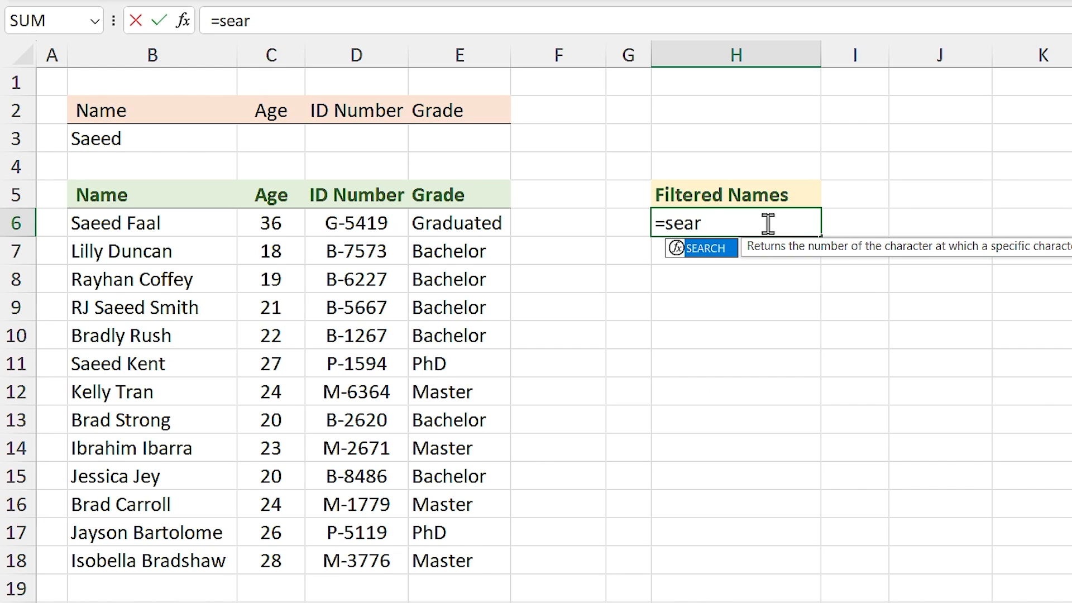
double_click(704, 248)
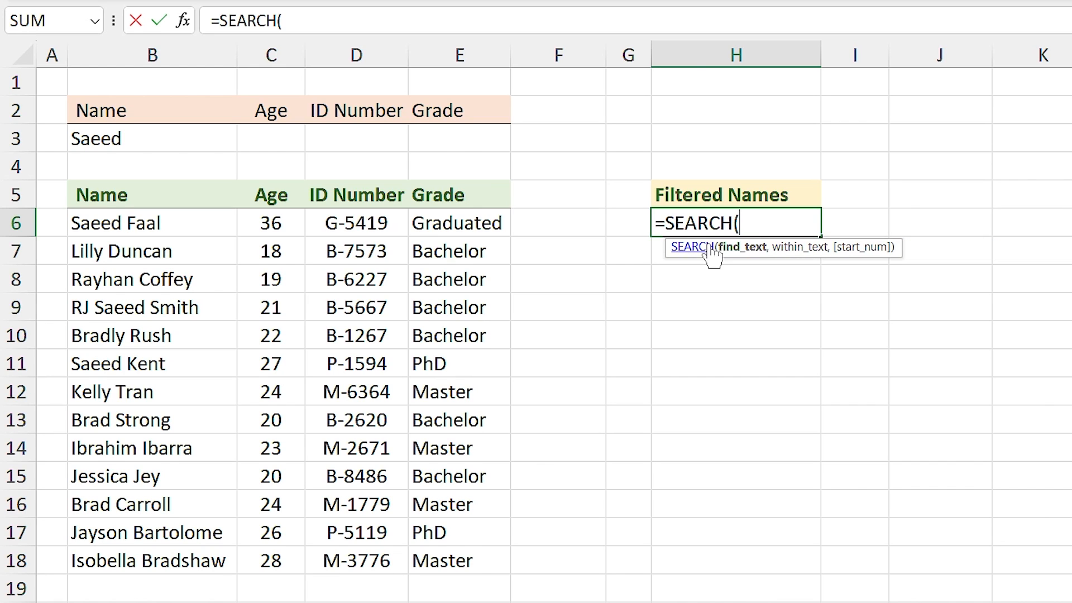
click(135, 139)
text(,)
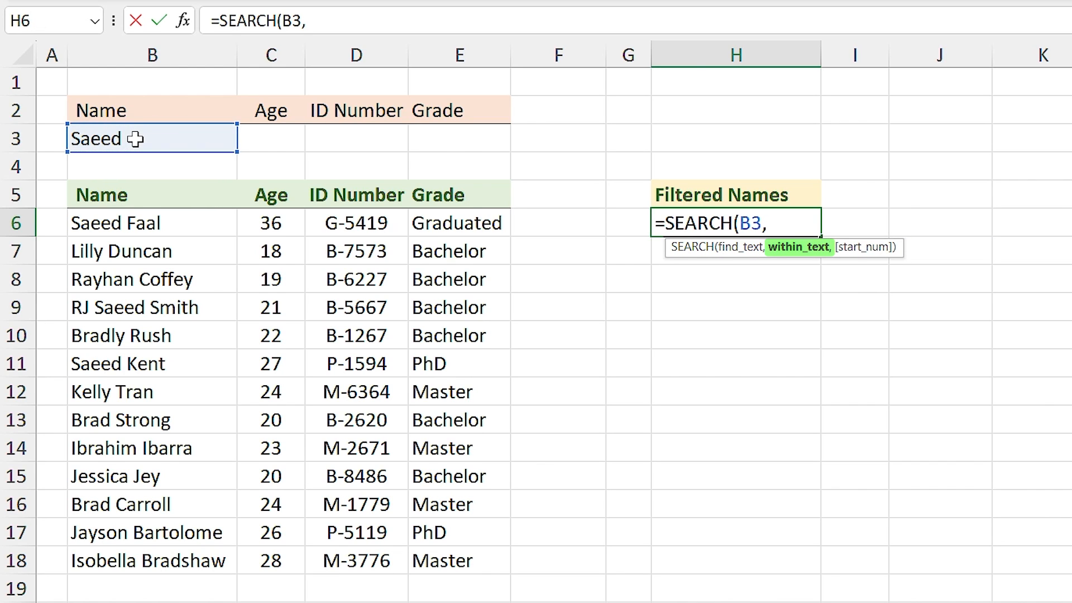
drag(153, 227, 174, 553)
key(Return)
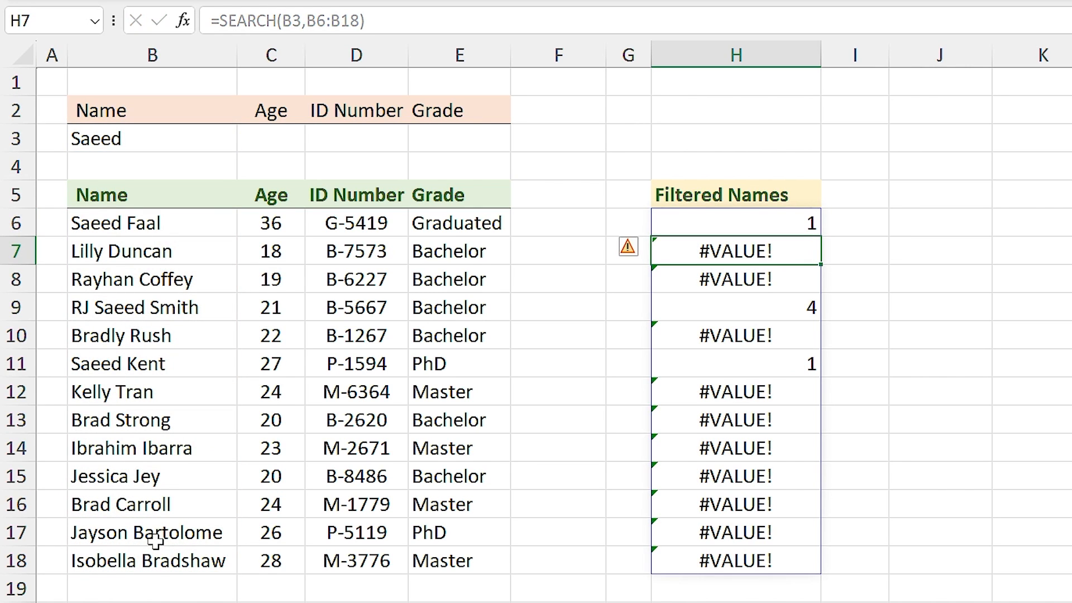
Step: Wrap the SEARCH formula in H6 in IFERROR with 0 as the error value and commit it
double_click(690, 222)
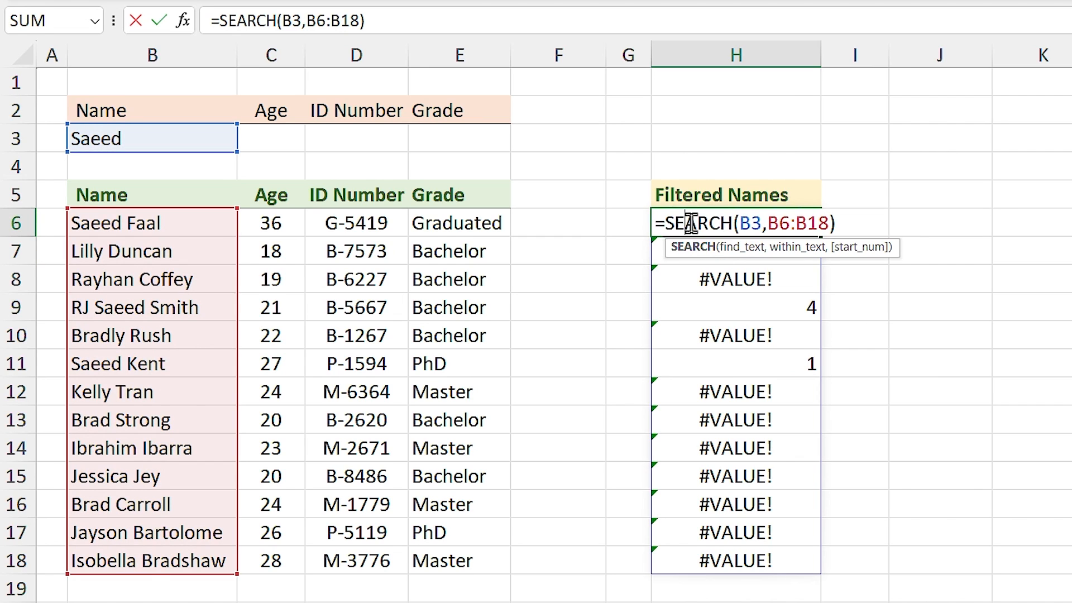
key(Left)
key(Left)
text(if)
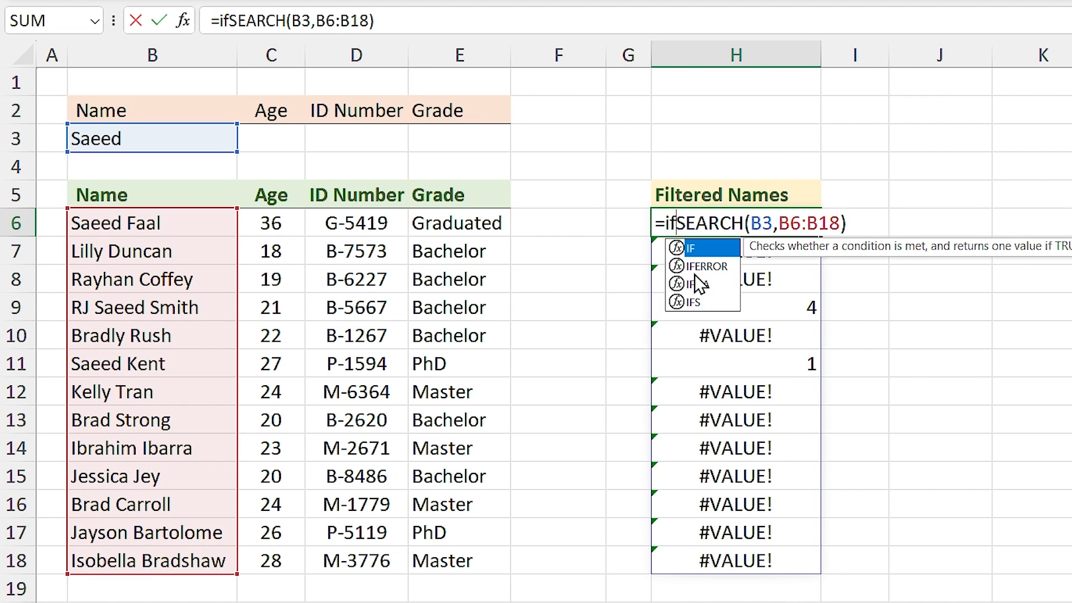
double_click(712, 266)
click(930, 222)
text(,)
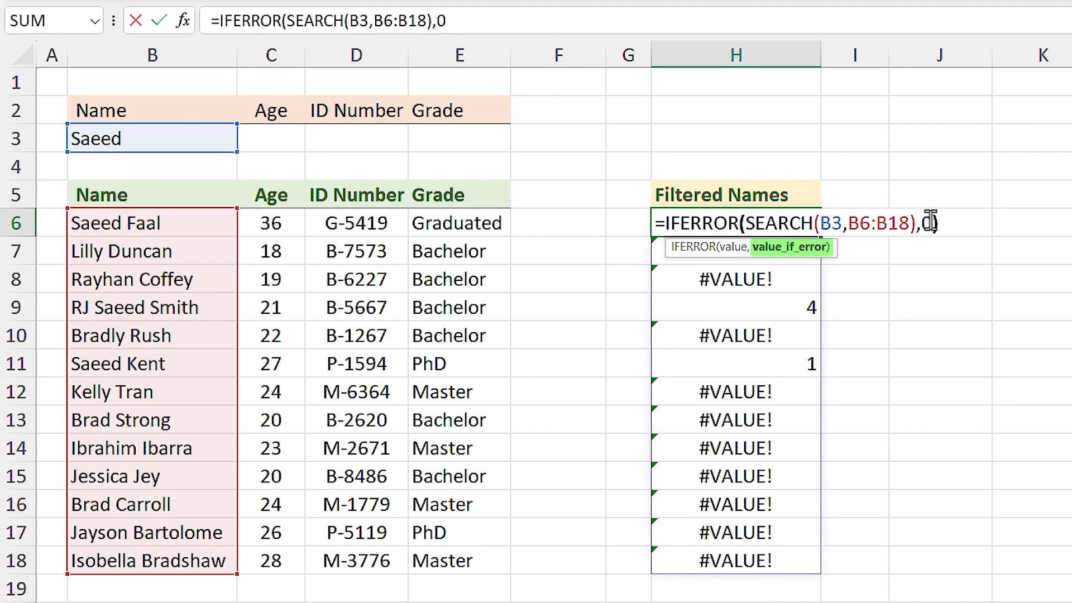
text(0)
key(Return)
click(706, 222)
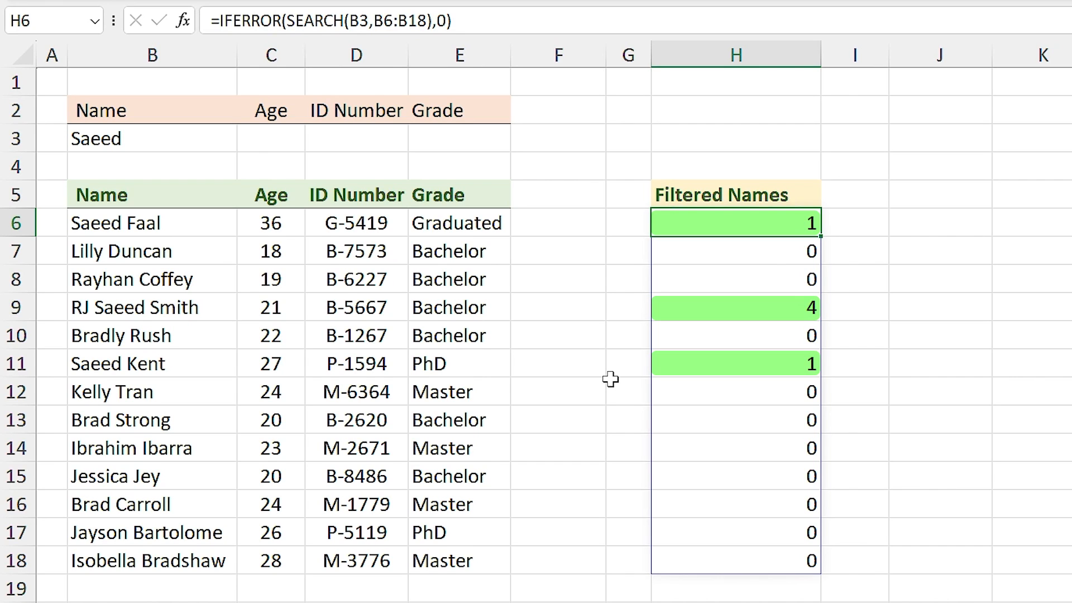
Step: Nest the IFERROR expression in H6 inside FILTER as the include argument, with B6:B18 as the array
double_click(680, 214)
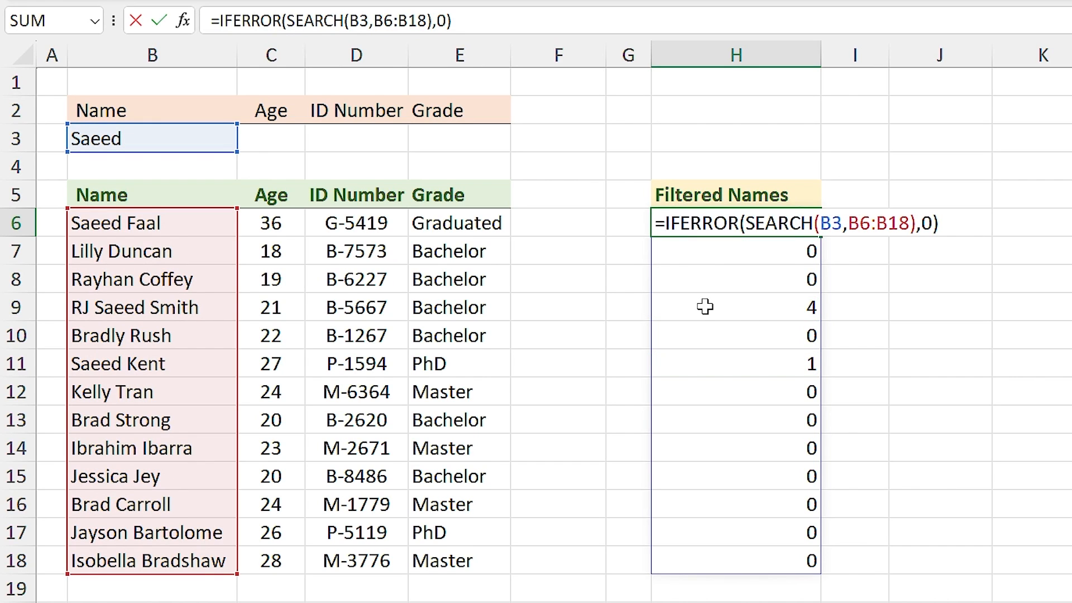
text(fil)
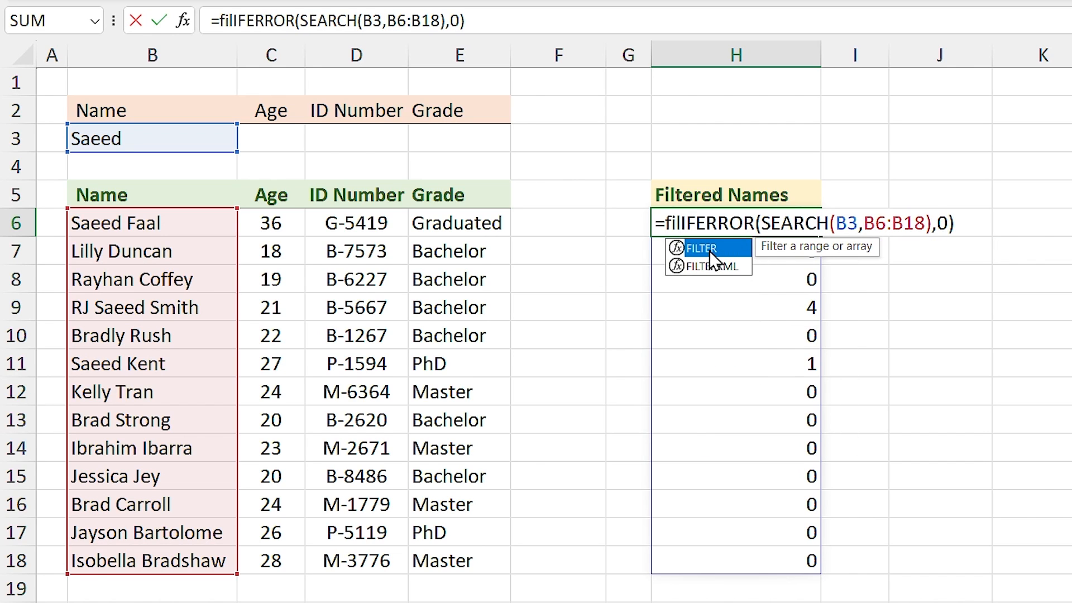
double_click(705, 248)
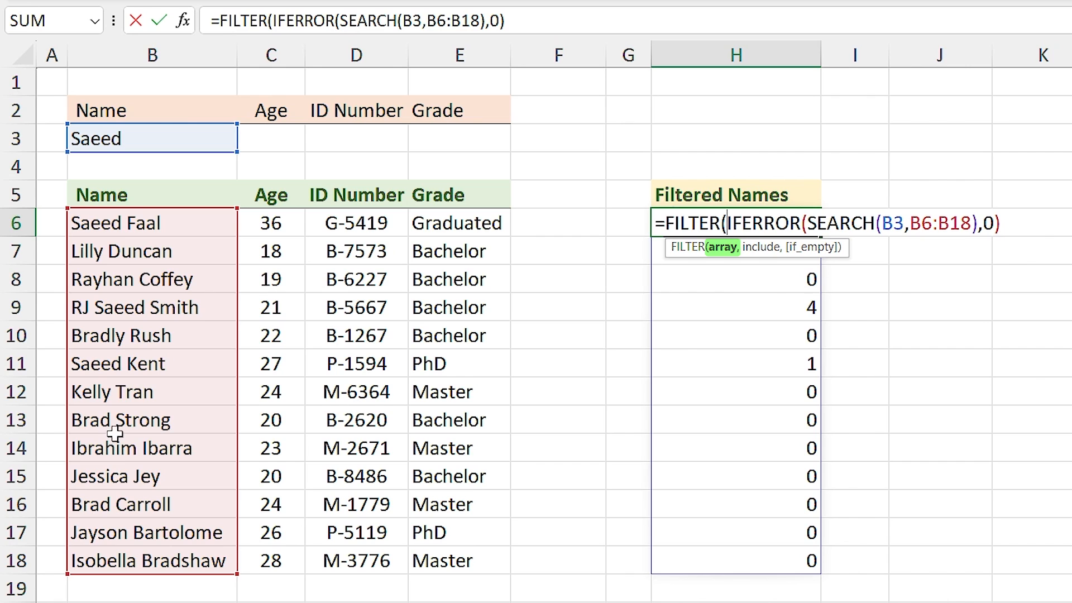
drag(101, 225, 146, 555)
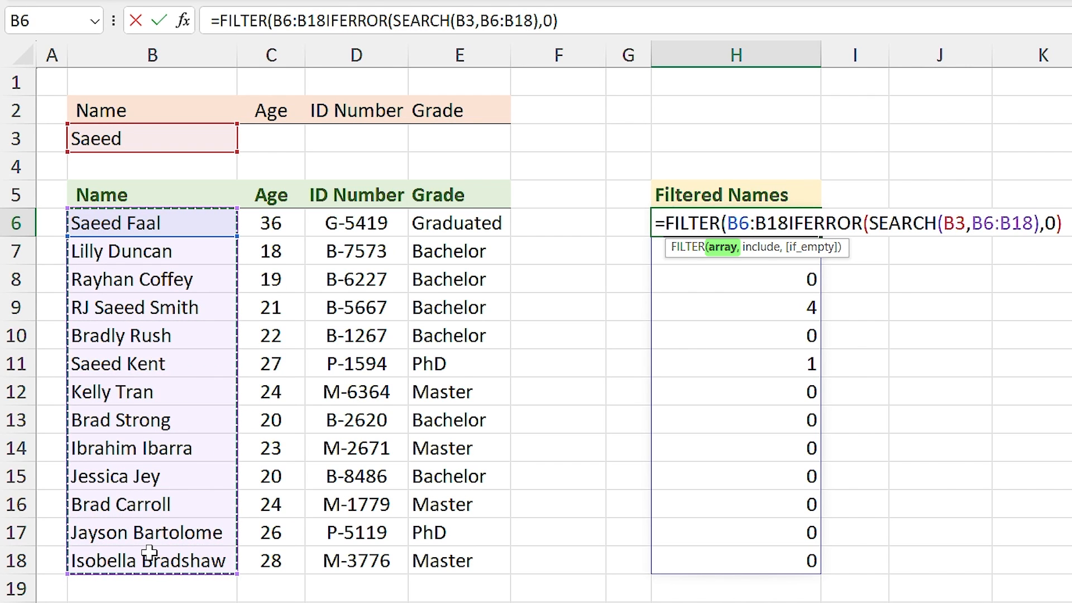
text(,)
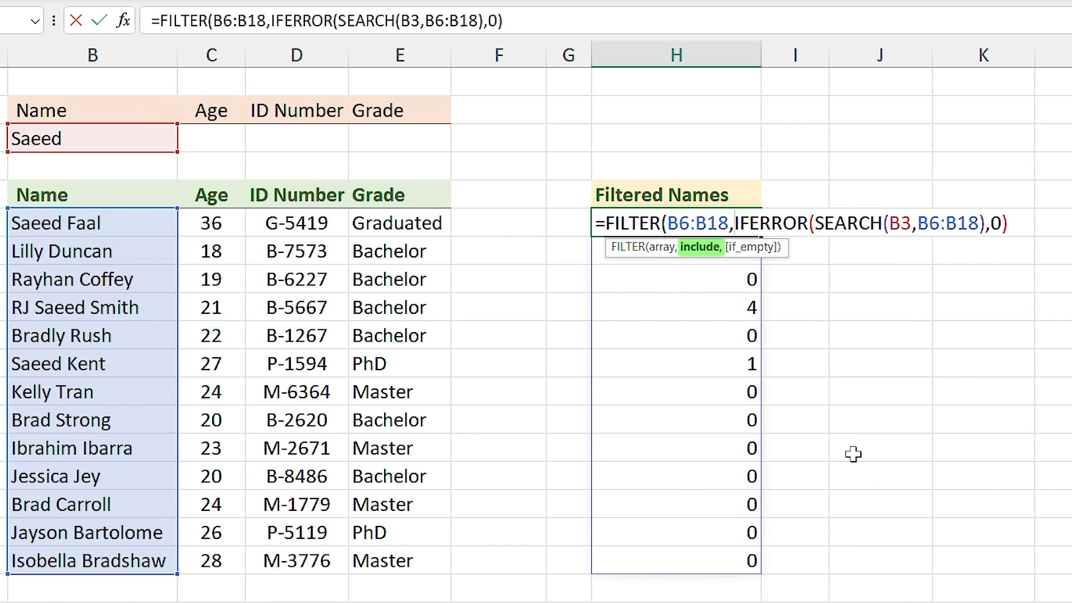
Step: Complete the include argument in H6 as IFERROR(SEARCH(B3,B6:B18),0)>0, close the FILTER formula and commit it
key(shift+Right)
key(shift+Right)
key(shift+Right)
key(shift+Right)
key(shift+Right)
key(shift+Right)
key(shift+Right)
key(shift+Right)
key(shift+Right)
key(shift+Right)
key(shift+Right)
key(shift+Right)
key(shift+Right)
key(shift+Right)
key(shift+Right)
key(shift+Right)
key(shift+Right)
key(shift+Right)
key(shift+Right)
key(shift+Right)
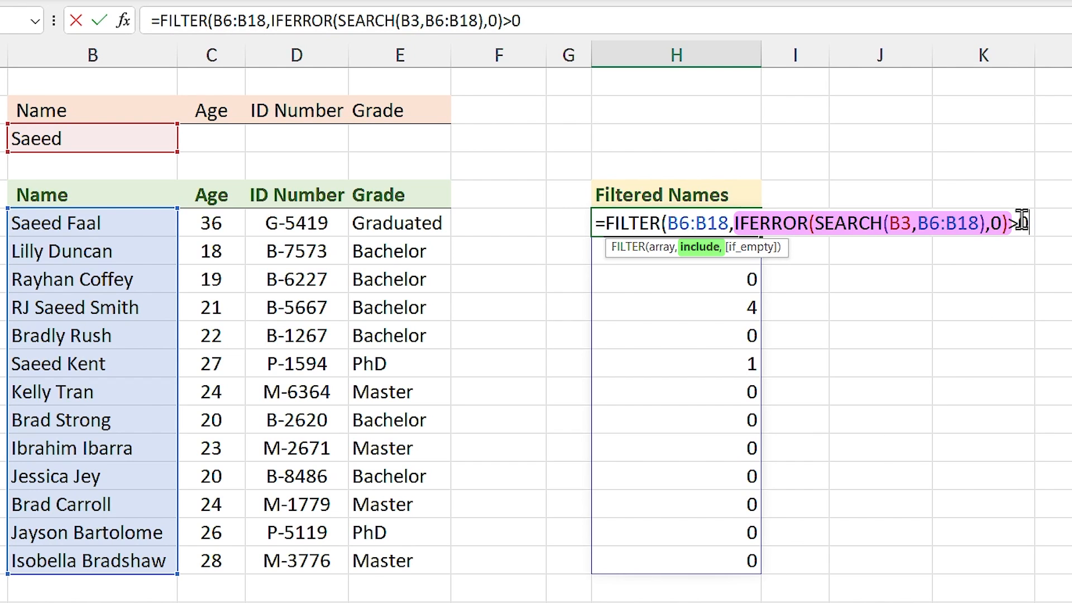
click(1022, 221)
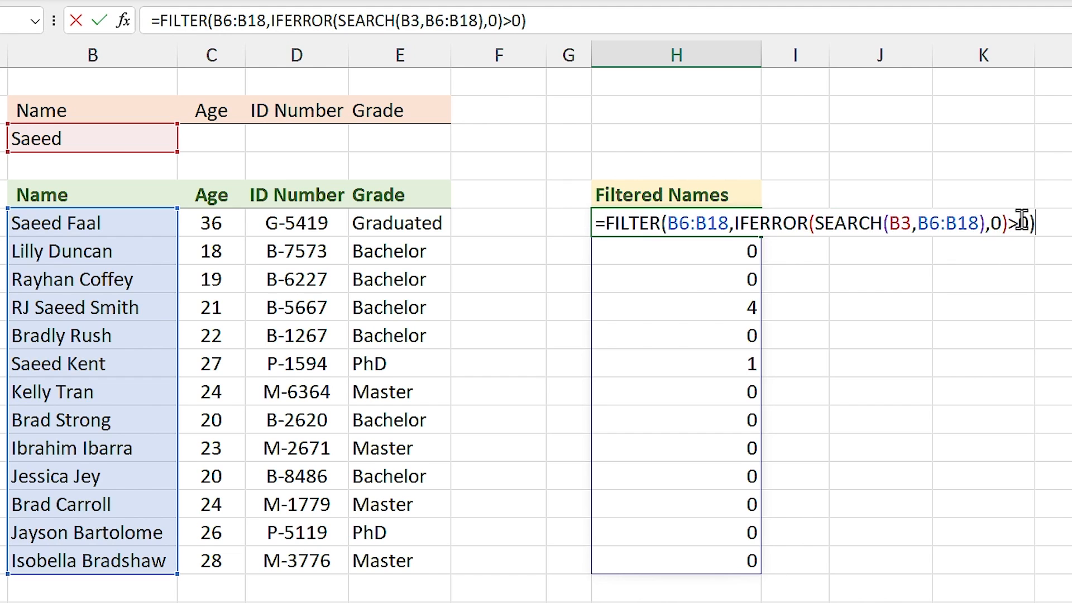
key(Return)
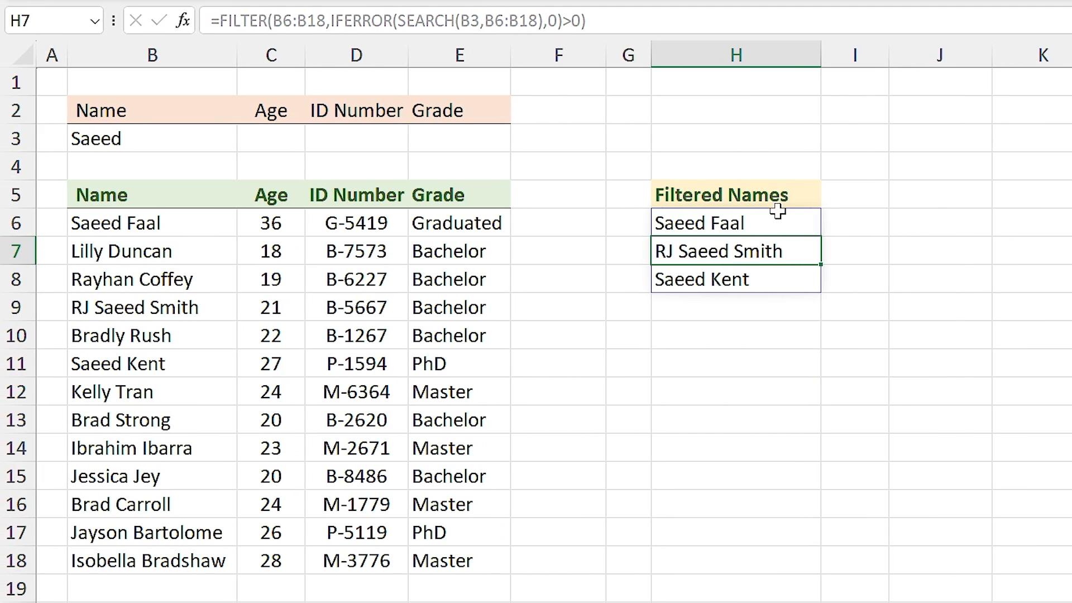
click(797, 224)
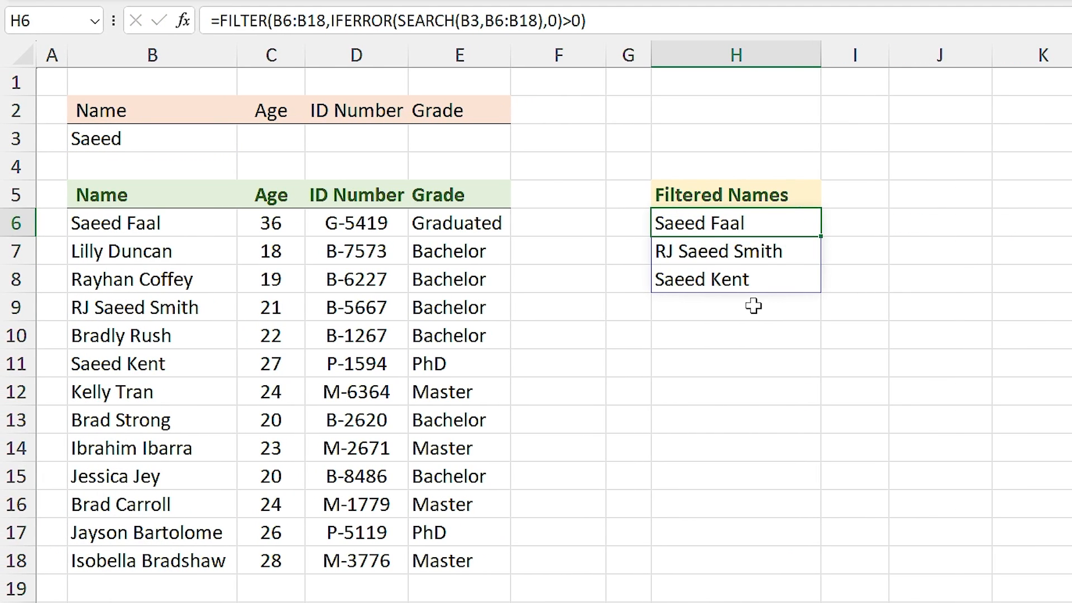
Step: Choose the second matching student from the drop-down list in B3
click(224, 141)
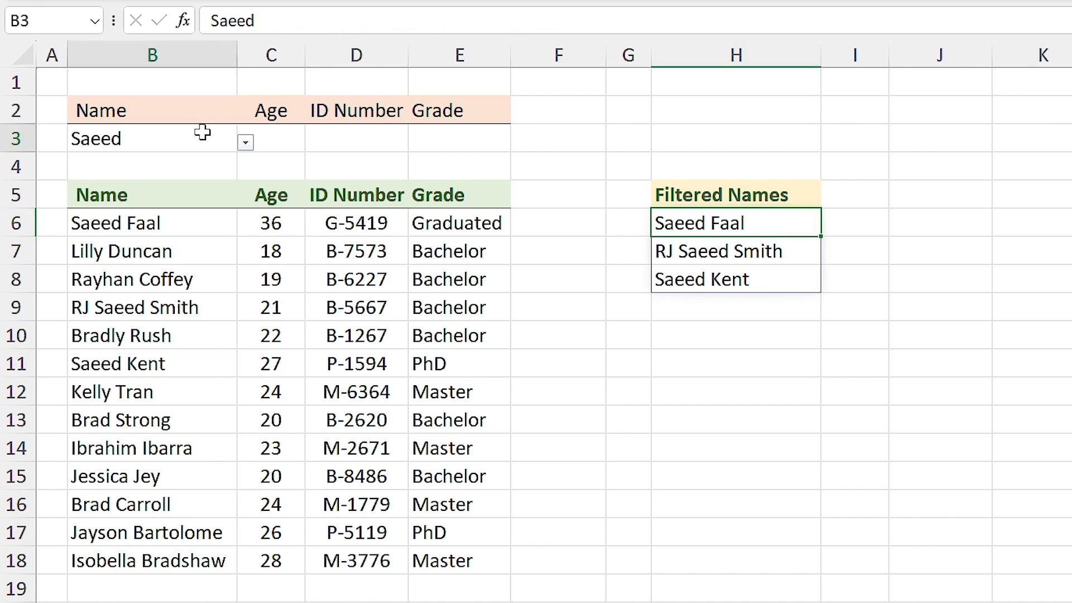
click(245, 142)
click(106, 173)
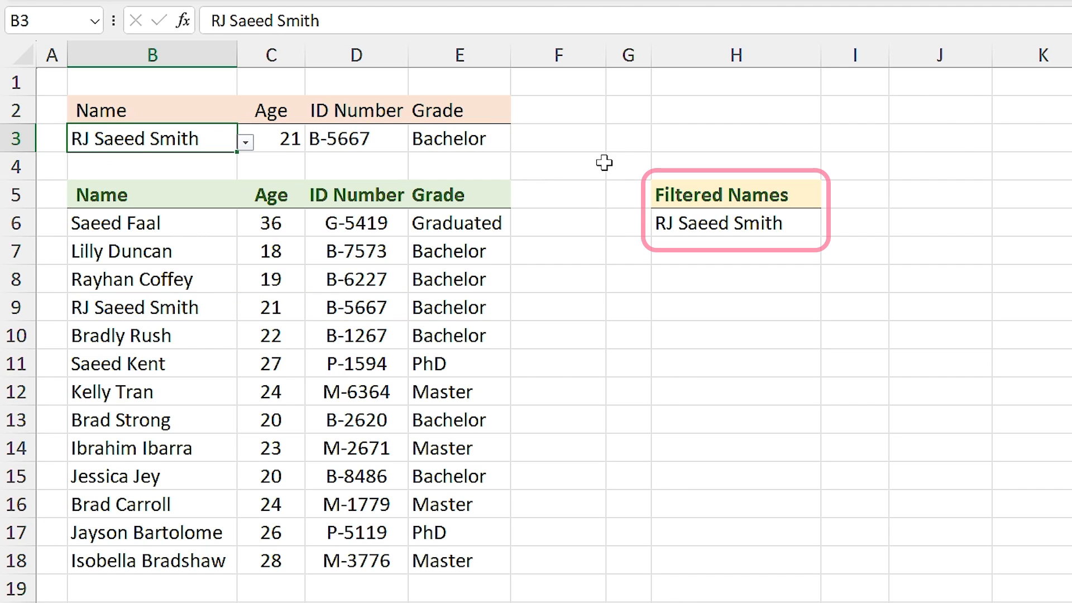
Step: Hide the Filtered Names column H and bring it back at a width of about 17.50
click(756, 278)
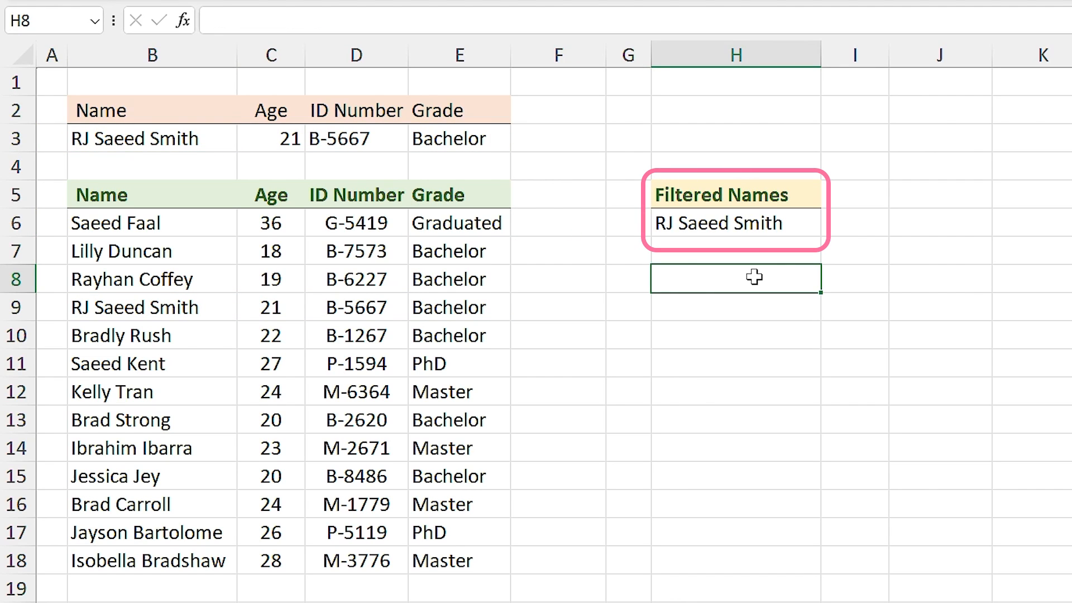
click(759, 57)
right_click(759, 57)
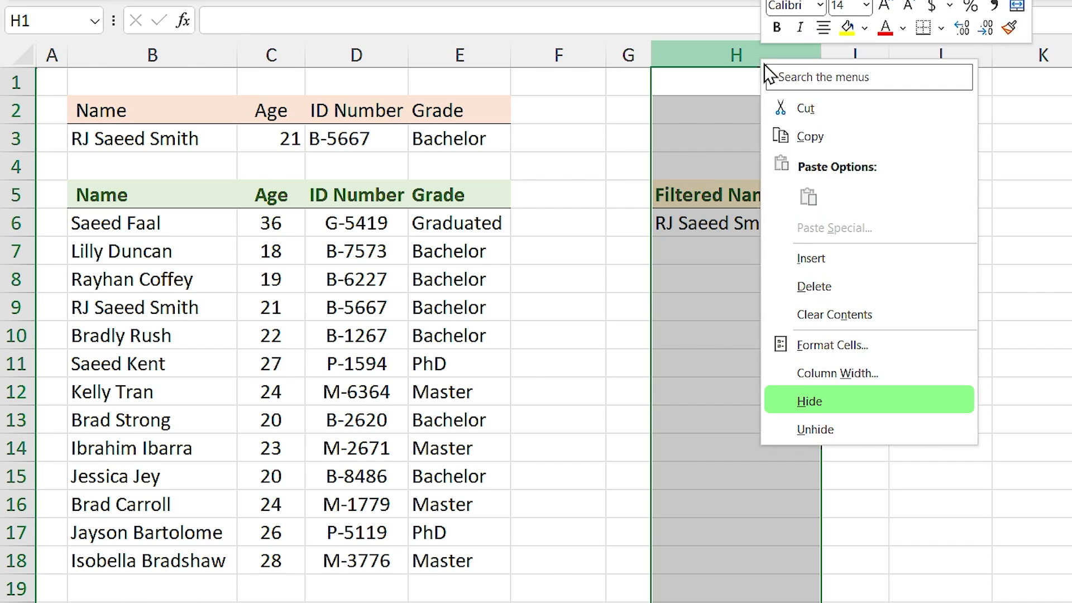
click(825, 401)
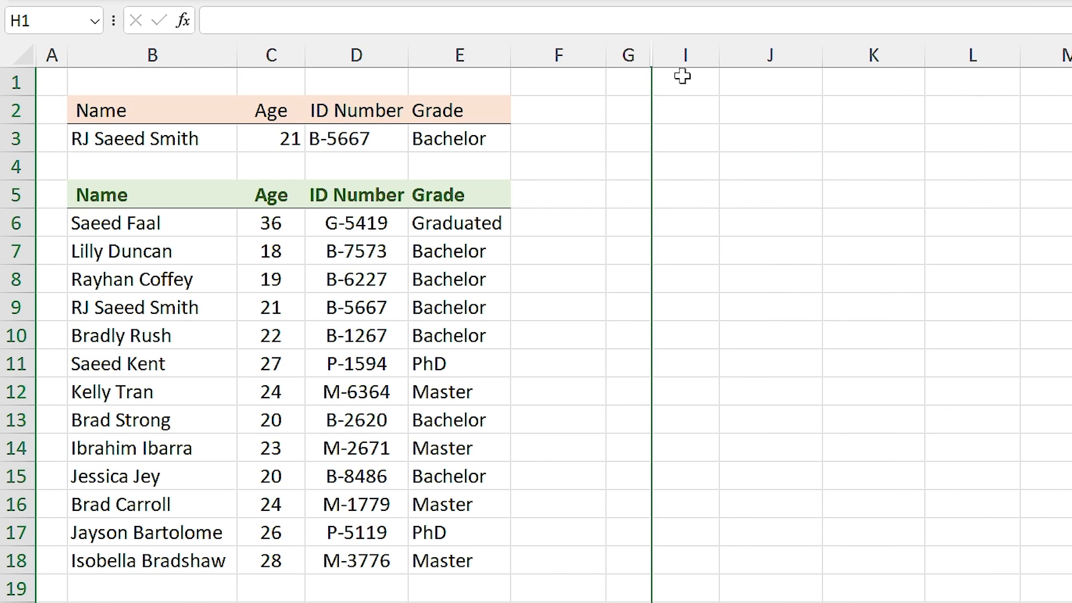
drag(654, 58, 855, 58)
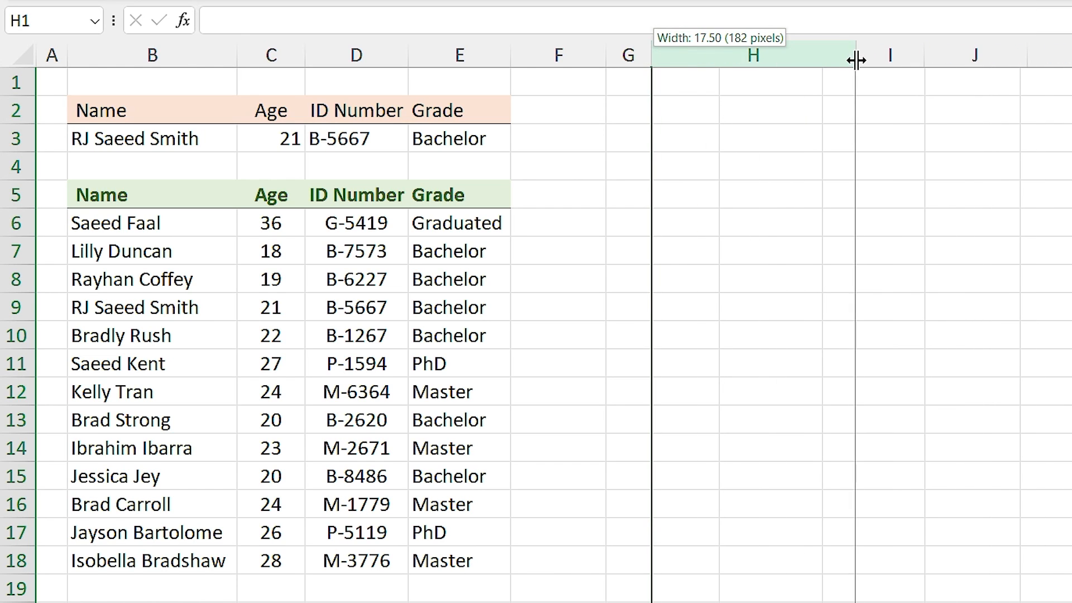
click(760, 358)
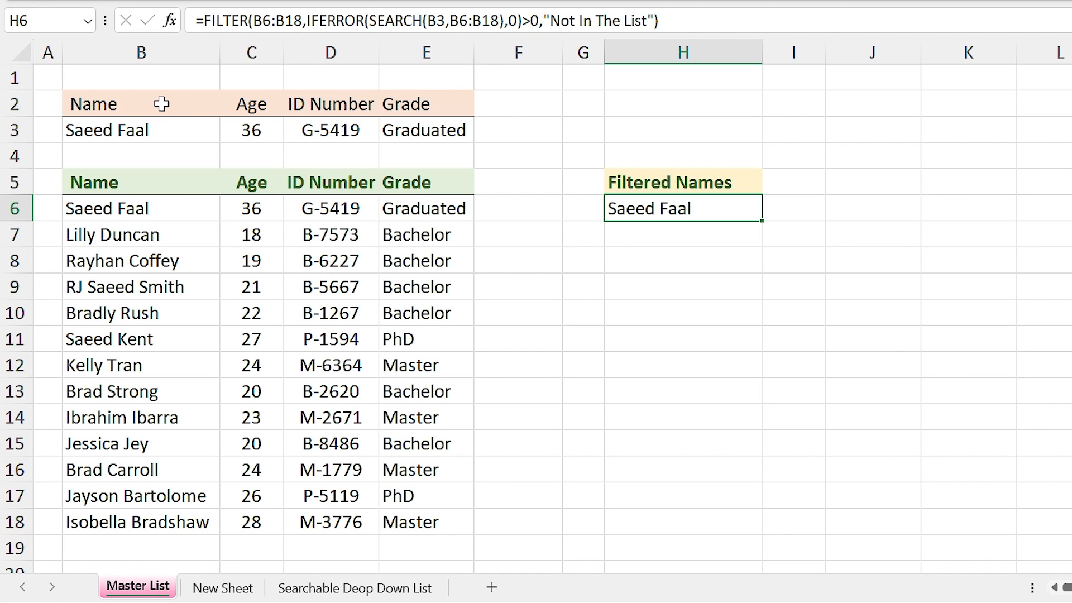
Step: Move the lookup table B2:E3 from the Master List sheet to B2 on New Sheet
drag(156, 104, 463, 124)
key(ctrl+x)
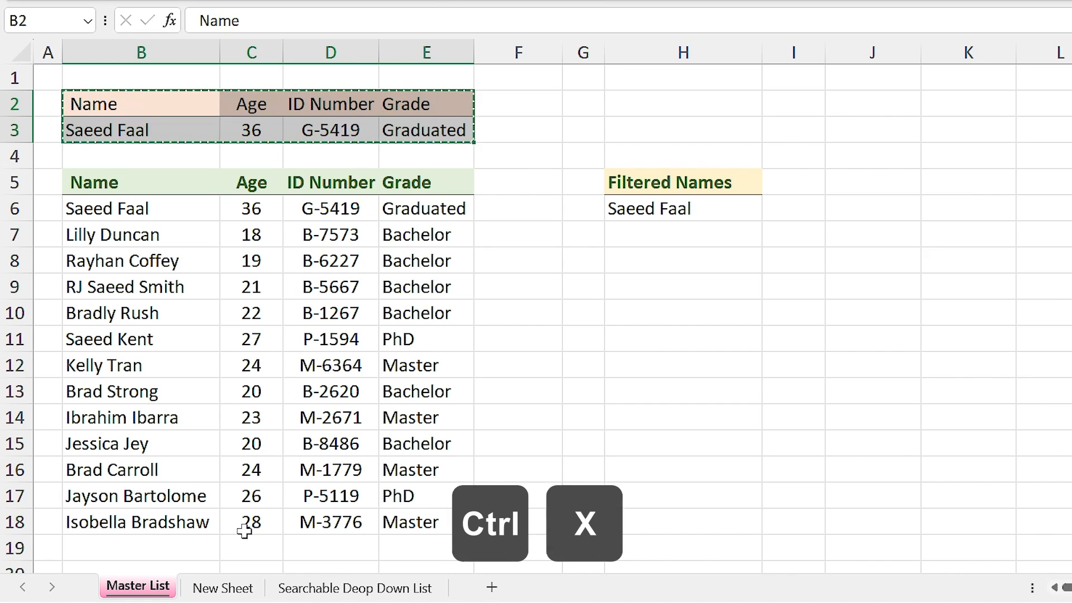
click(226, 589)
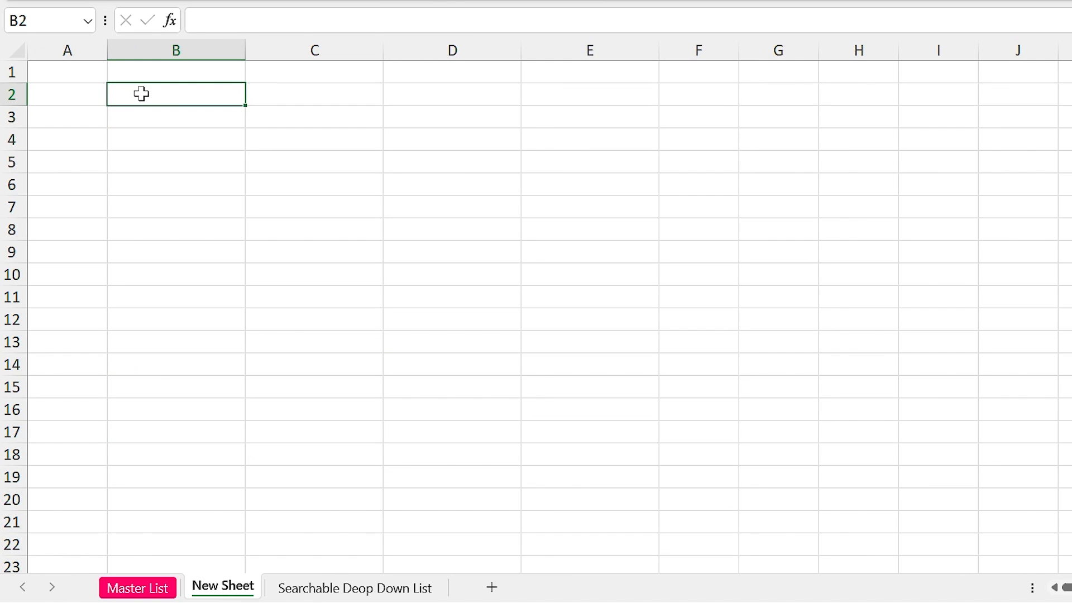
key(ctrl+v)
Step: Set the data validation list source of B3 on New Sheet to ='Master List'!$H$6#
click(140, 115)
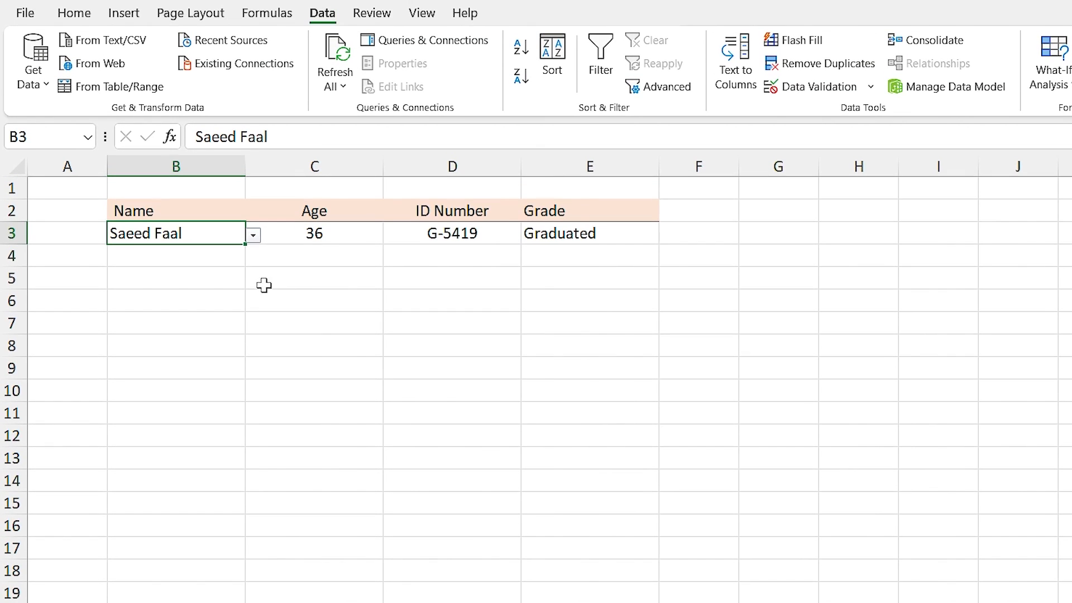
click(804, 89)
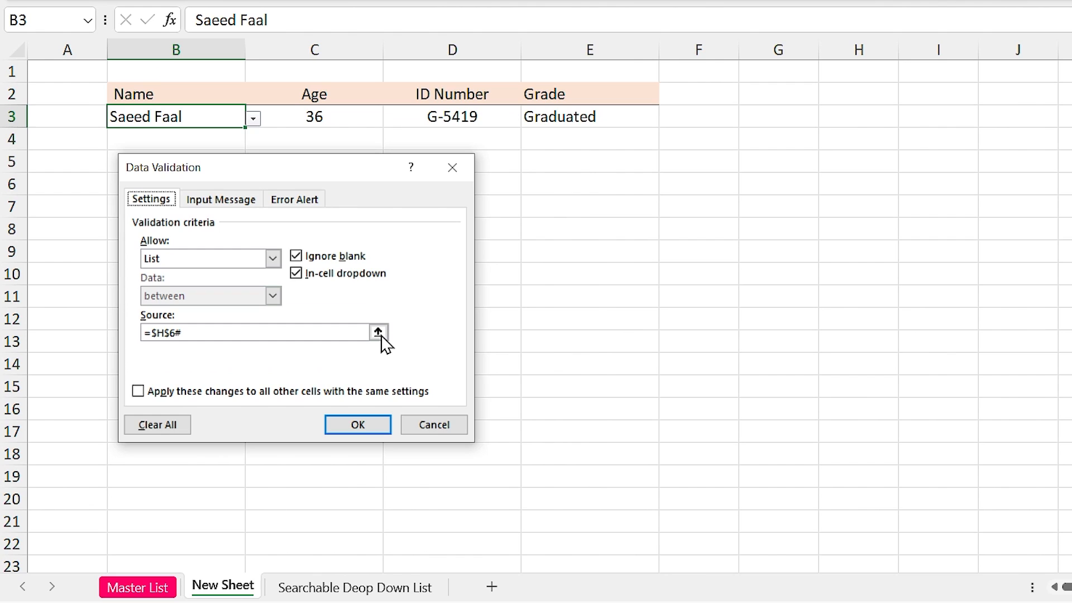
click(380, 334)
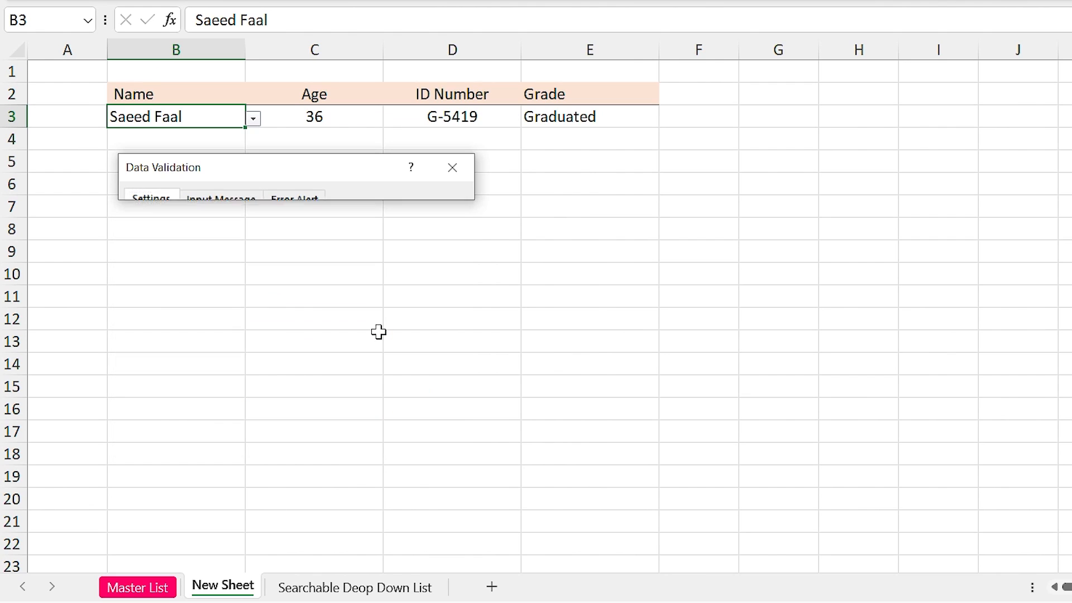
click(138, 590)
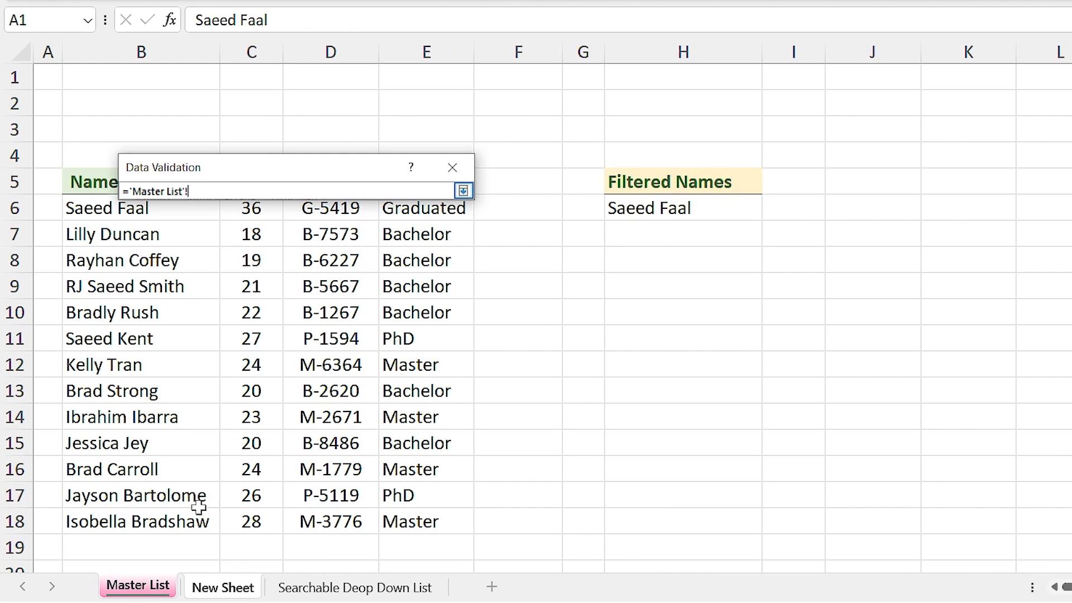
click(645, 208)
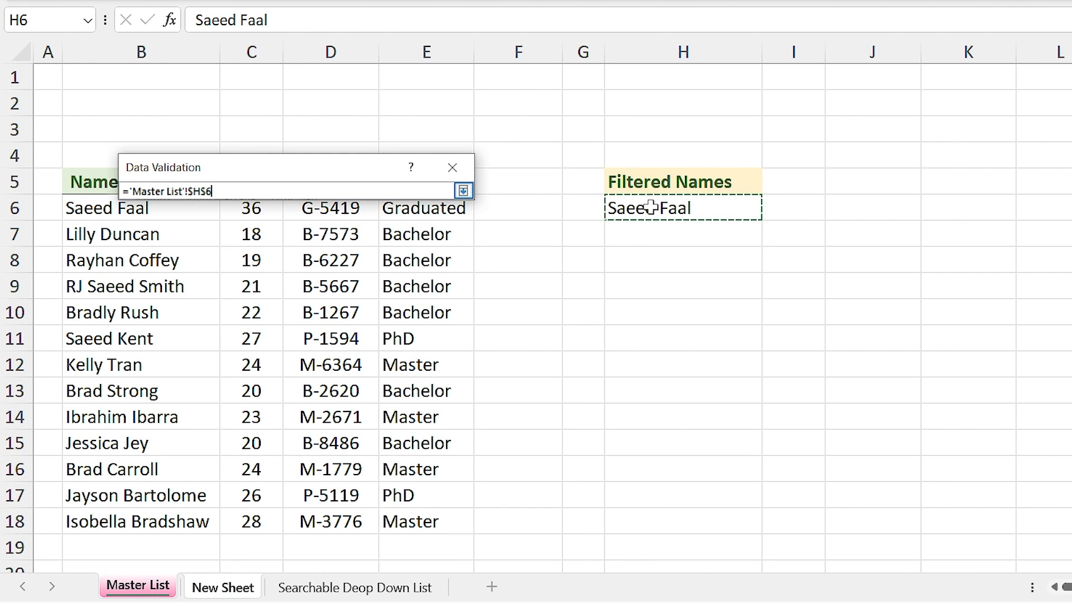
text(#)
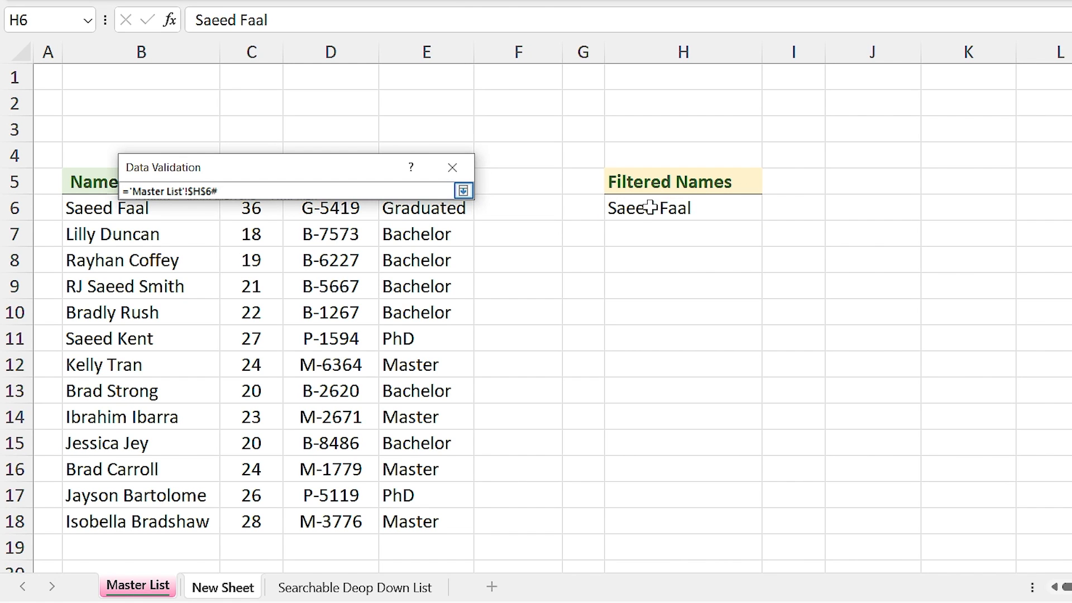
click(463, 192)
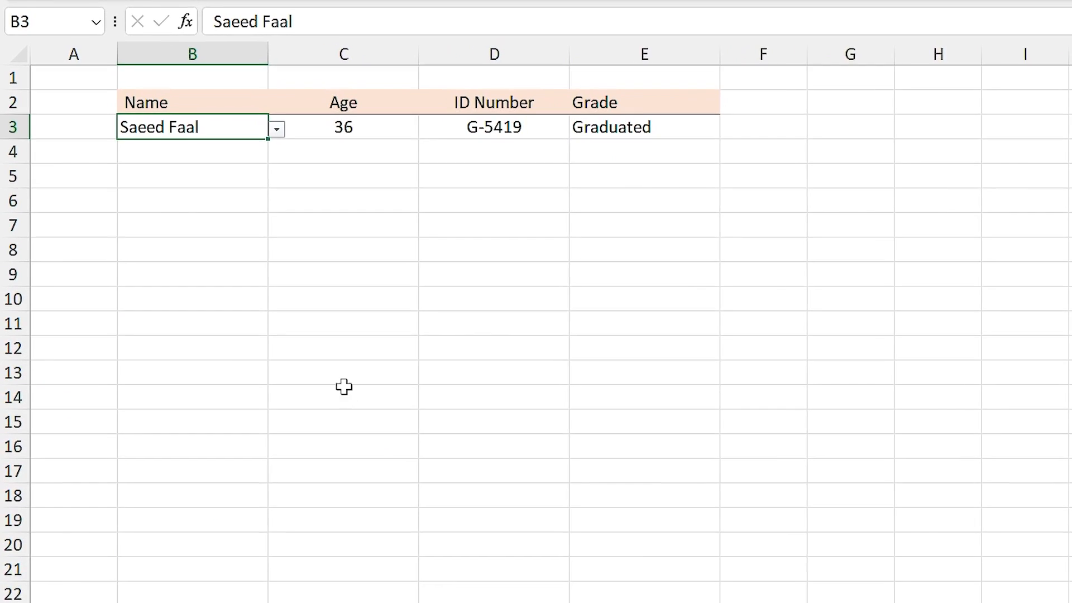
Step: Search by a student's first name in B3 on New Sheet and choose the matching full name from the drop-down
text(Jayson)
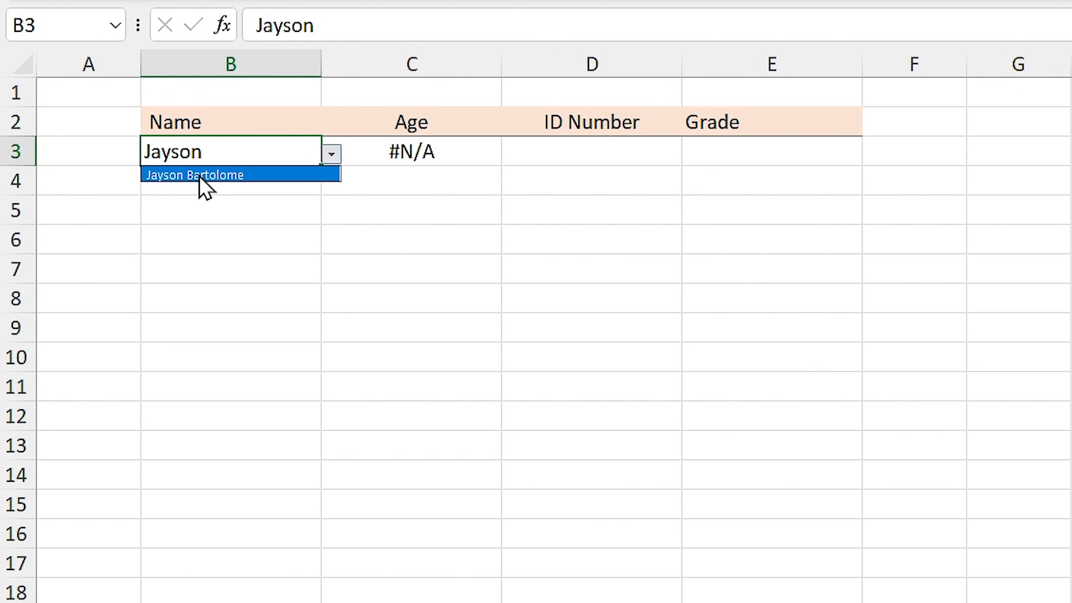
click(199, 176)
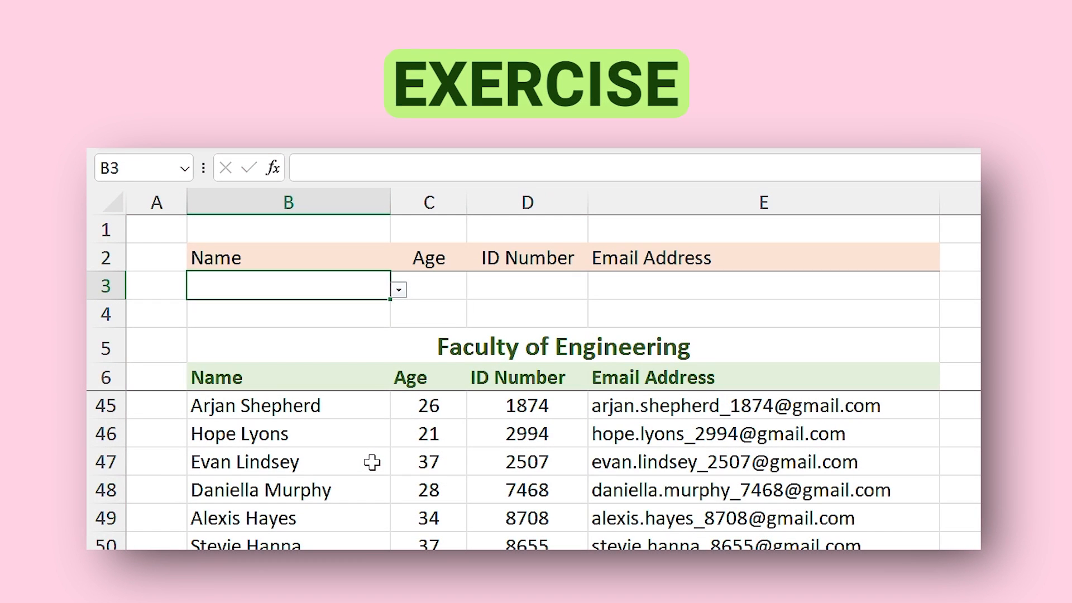
Step: In the Faculty of Engineering exercise sheet, search B3 by a student's first name and choose the first match
click(399, 290)
mouse_move(398, 313)
mouse_down()
mouse_move(392, 364)
mouse_move(389, 321)
mouse_up()
click(303, 290)
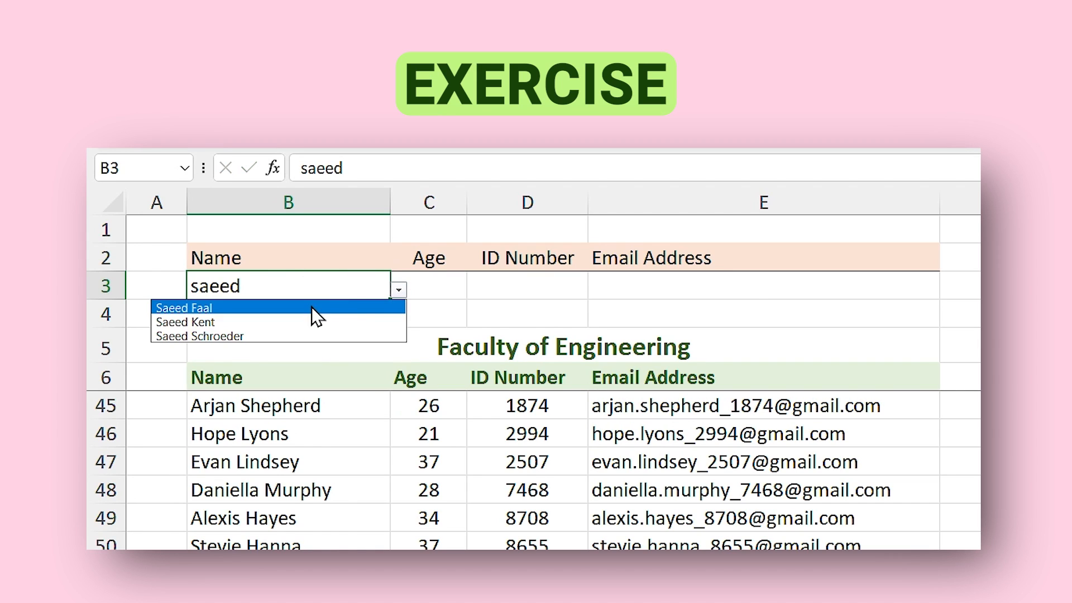
click(286, 306)
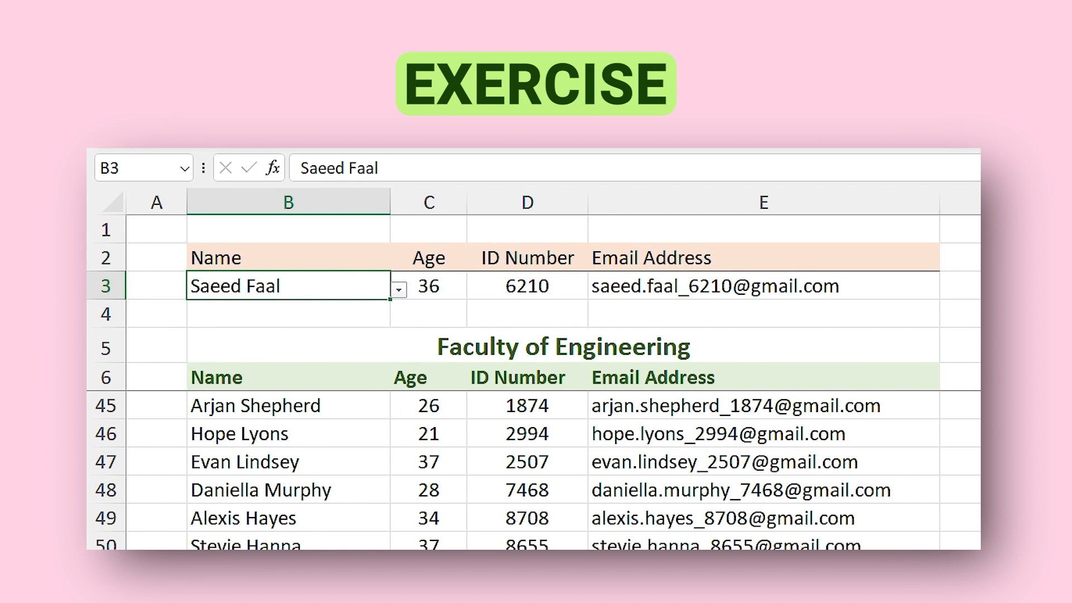